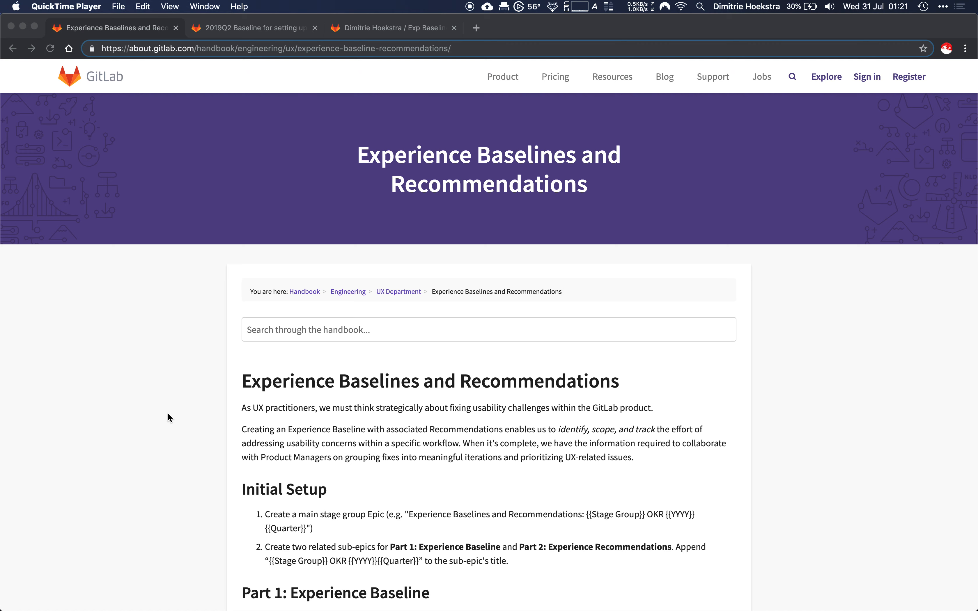
- Read the Experience Baselines and Recommendations handbook page through its grading rubric, and open the "2019Q2 Baseline for setting up GitLab-CI" issue
{"action": "scroll", "coordinate": [168, 415], "scroll_direction": "down", "scroll_amount": 6}
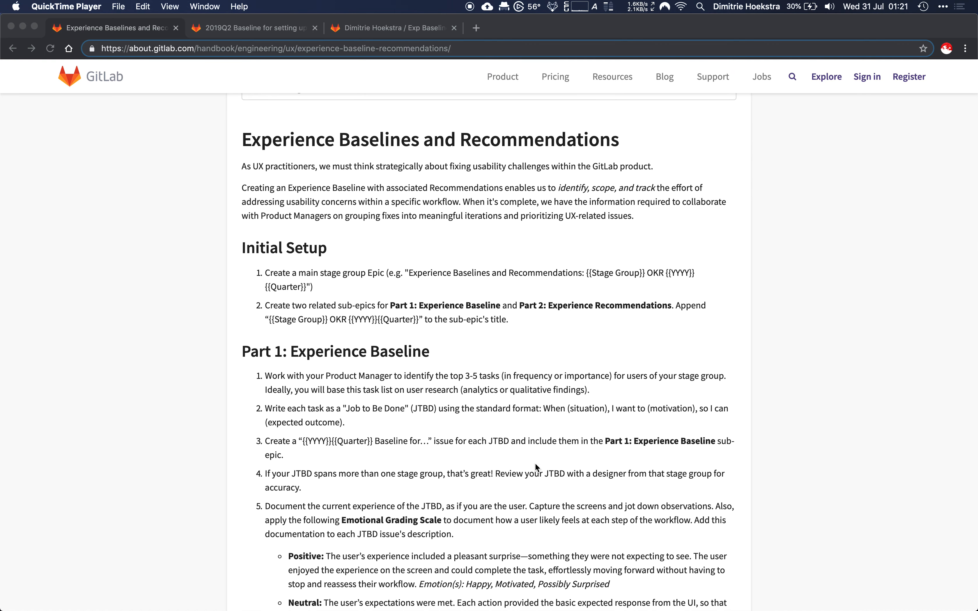
{"action": "scroll", "coordinate": [133, 409], "scroll_direction": "down", "scroll_amount": 6}
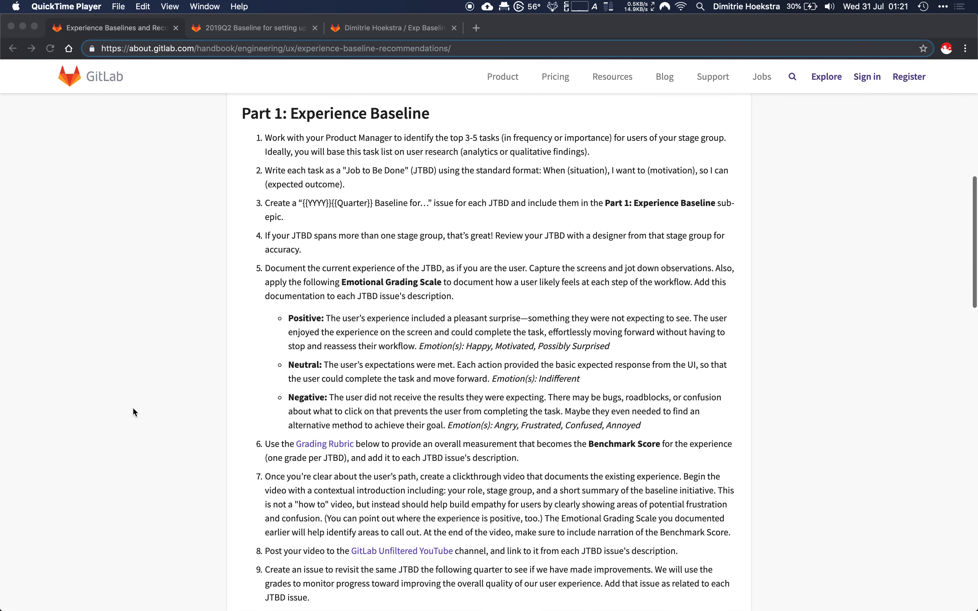
{"action": "scroll", "coordinate": [285, 400], "scroll_direction": "down", "scroll_amount": 12}
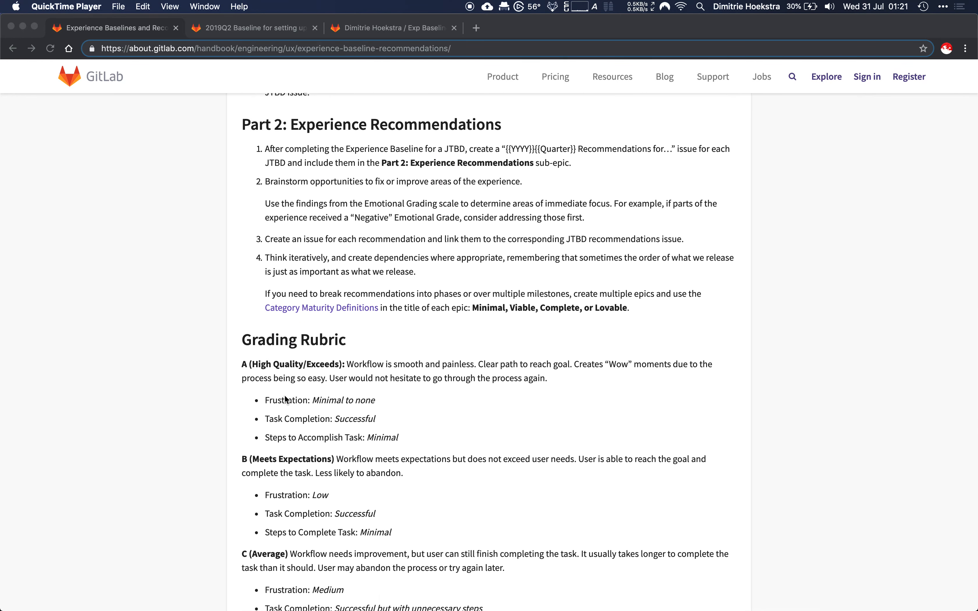
{"action": "scroll", "coordinate": [88, 445], "scroll_direction": "down", "scroll_amount": 4}
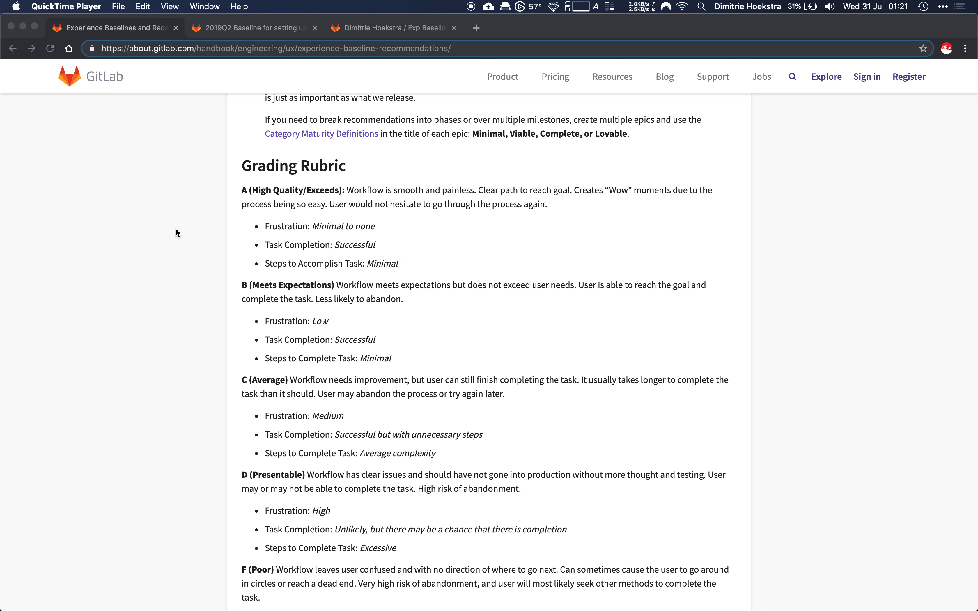
{"action": "scroll", "coordinate": [176, 233], "scroll_direction": "up", "scroll_amount": 20}
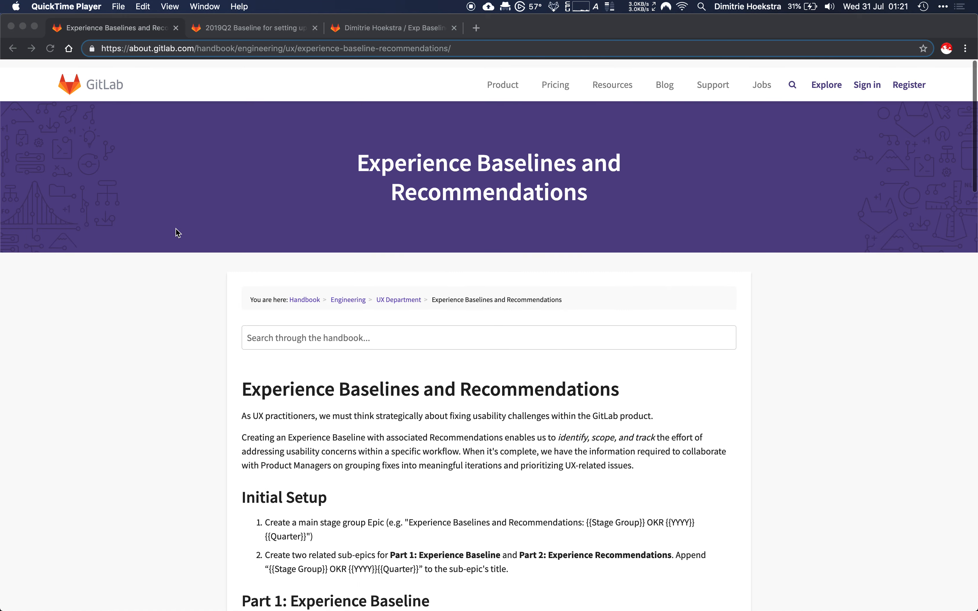
{"action": "left_click", "coordinate": [255, 26]}
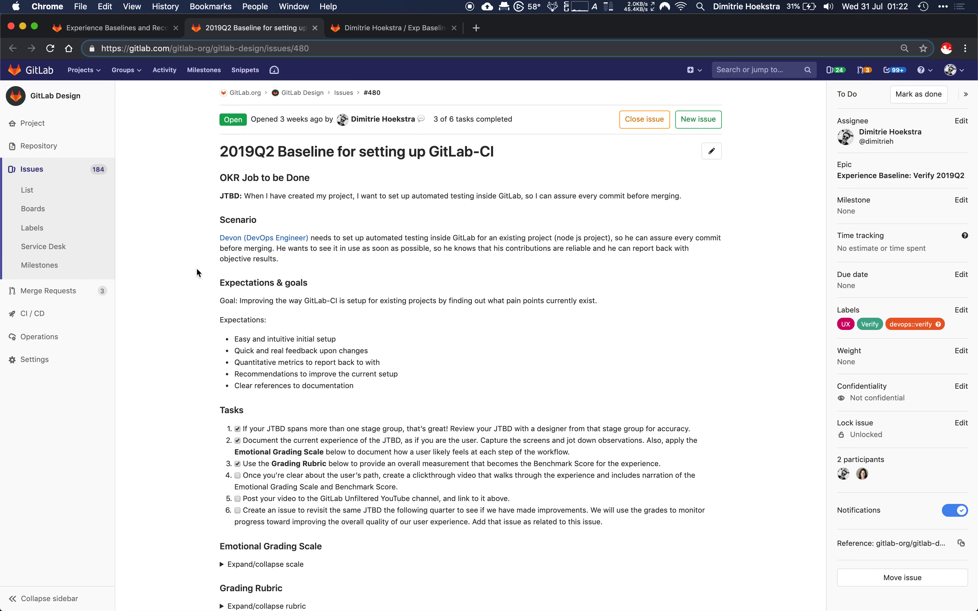
- Start the CI/CD setup with a new .gitlab-ci.yml file in the "Exp Baseline Verify Setting up GitLab CI Video" project
{"action": "left_click", "coordinate": [396, 29]}
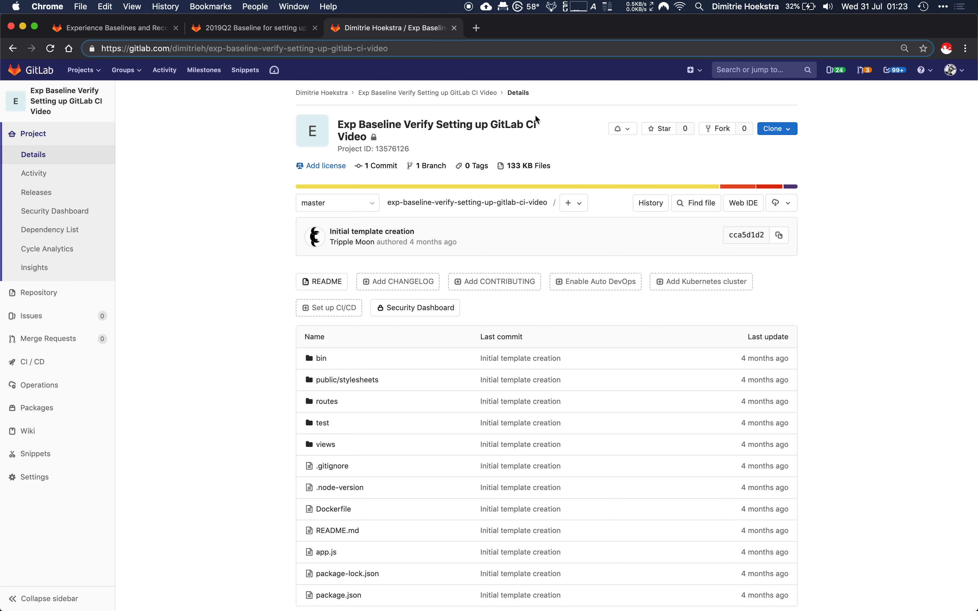
{"action": "mouse_move", "coordinate": [105, 362]}
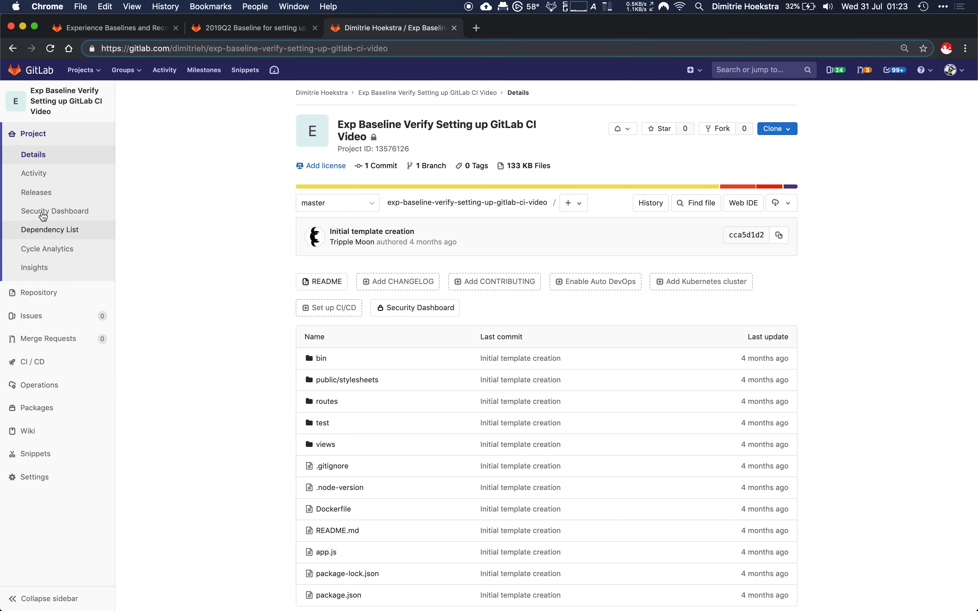
{"action": "mouse_move", "coordinate": [40, 369]}
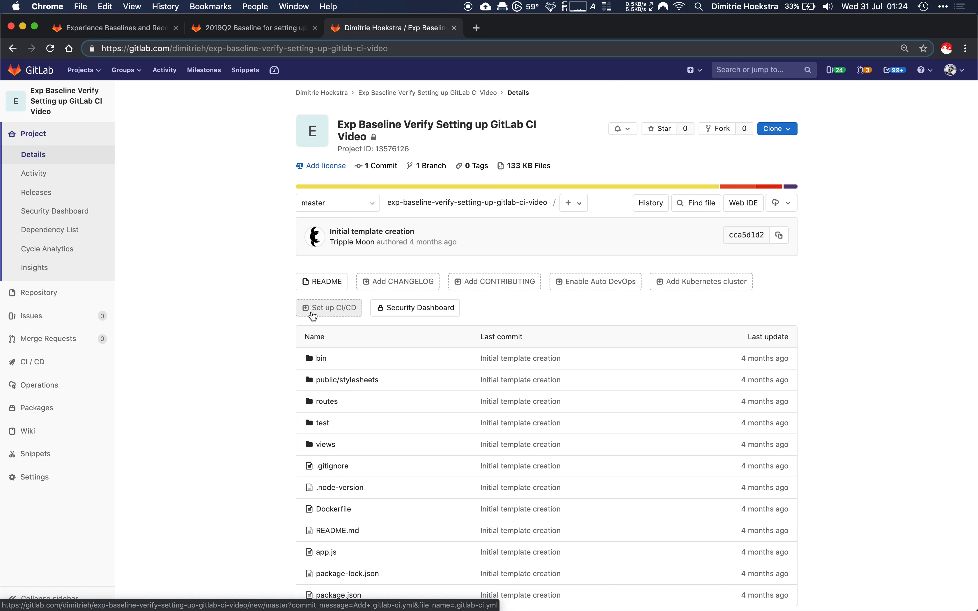
{"action": "left_click", "coordinate": [335, 317]}
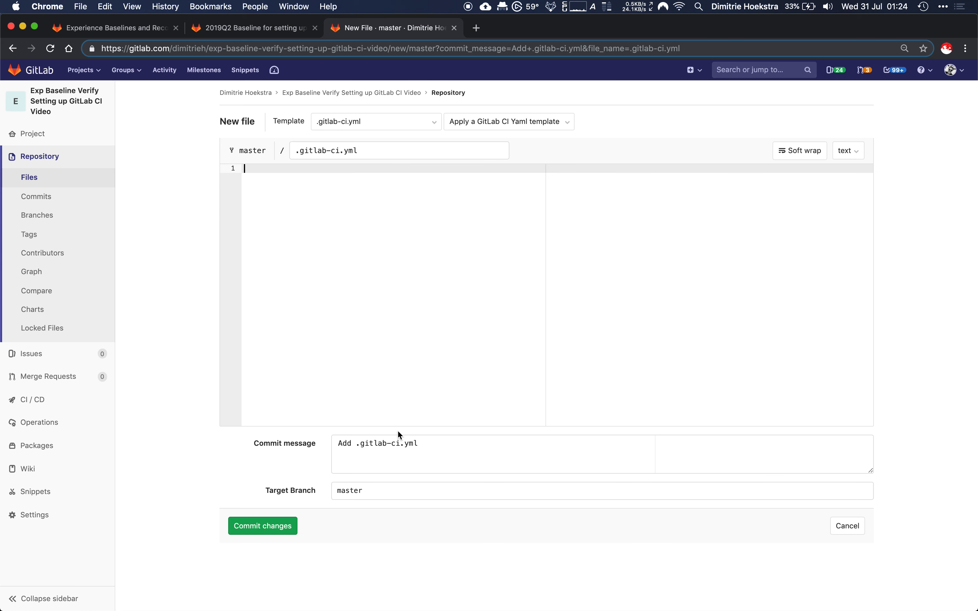
- Examine the new file's prefilled name, commit message and target branch, and the available template types
{"action": "left_click_drag", "start_coordinate": [299, 151], "coordinate": [341, 150]}
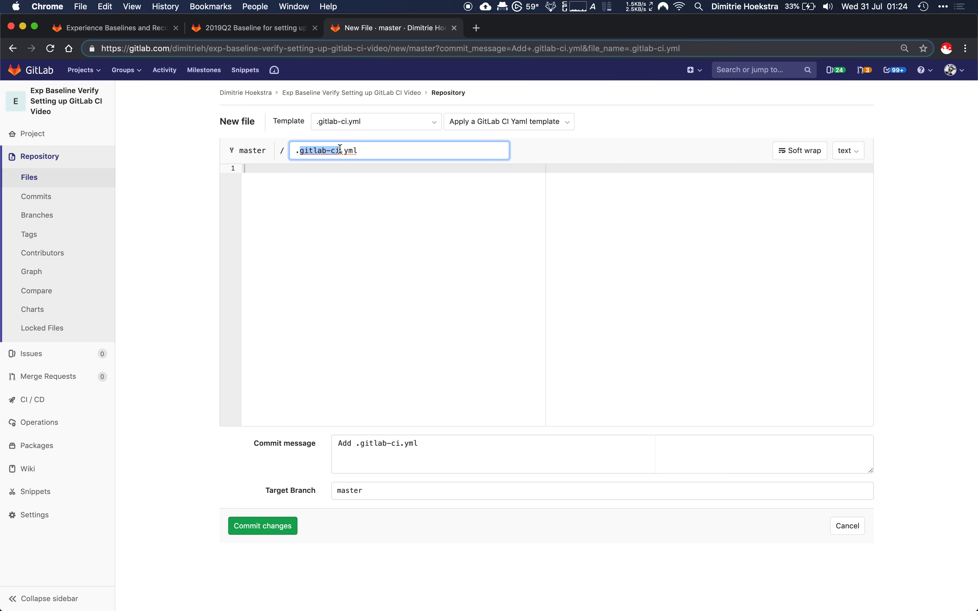
{"action": "left_click_drag", "start_coordinate": [370, 153], "coordinate": [296, 153]}
{"action": "left_click", "coordinate": [376, 150]}
{"action": "left_click", "coordinate": [337, 260]}
{"action": "left_click", "coordinate": [452, 441]}
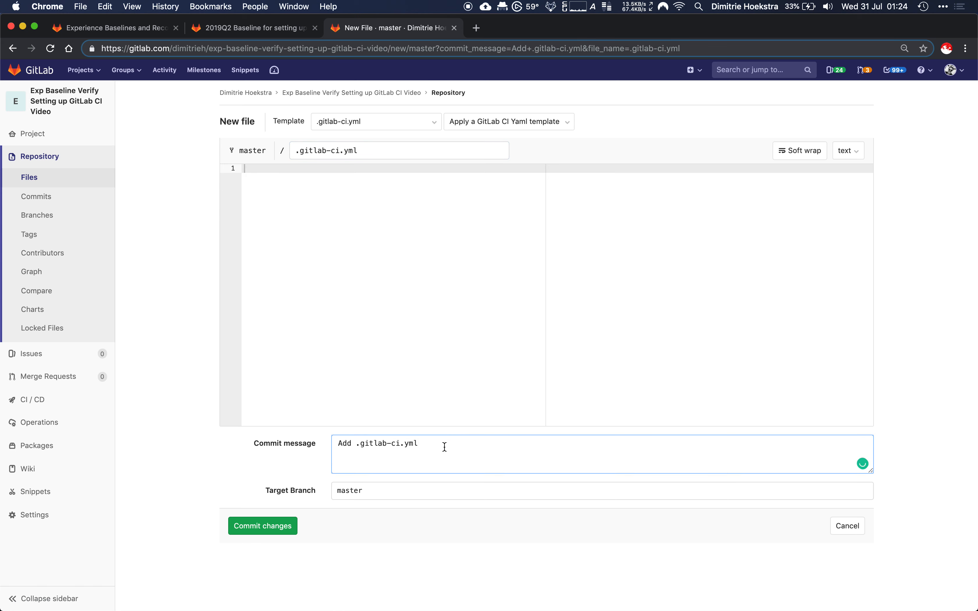
{"action": "left_click_drag", "start_coordinate": [444, 447], "coordinate": [328, 450]}
{"action": "left_click", "coordinate": [454, 452]}
{"action": "left_click", "coordinate": [375, 492]}
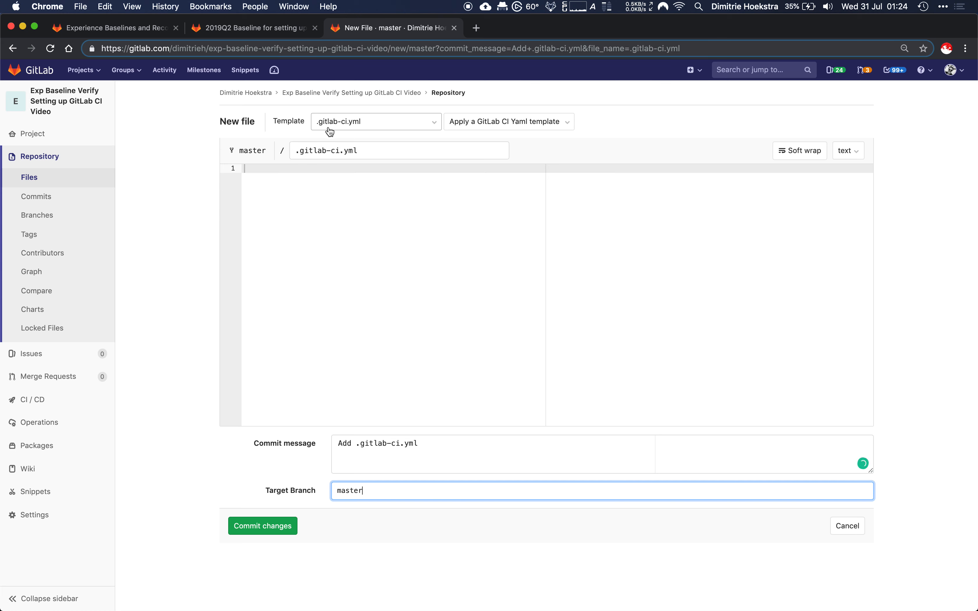
{"action": "left_click", "coordinate": [397, 131]}
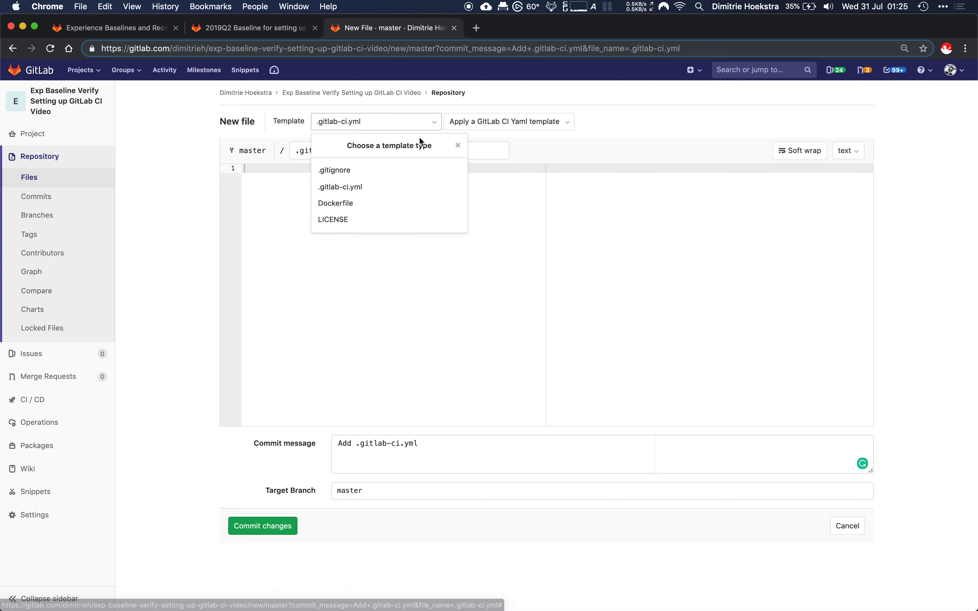
{"action": "left_click", "coordinate": [379, 128]}
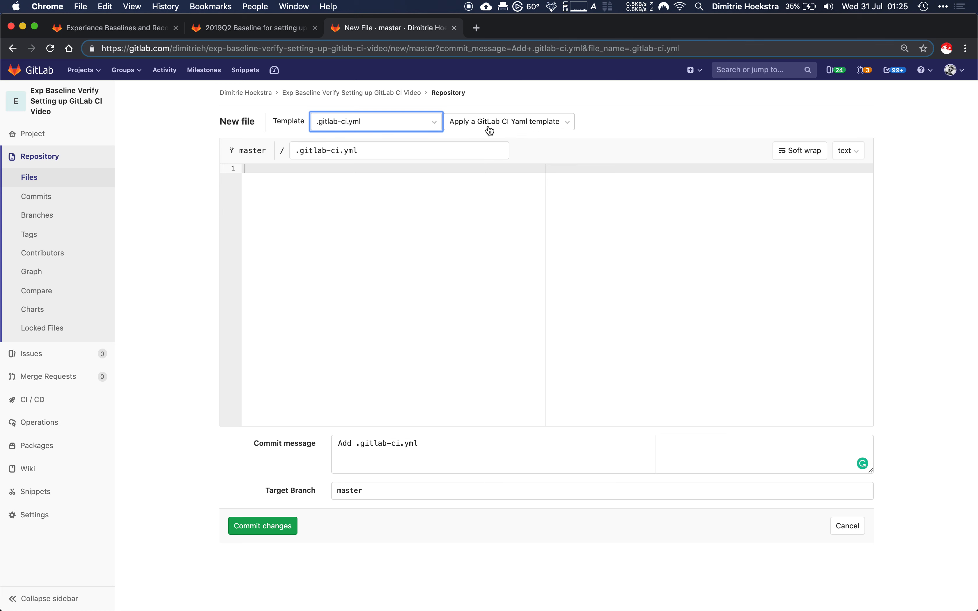
- Browse the GitLab CI Yaml templates and apply the Nodejs template to the new file
{"action": "left_click", "coordinate": [561, 128]}
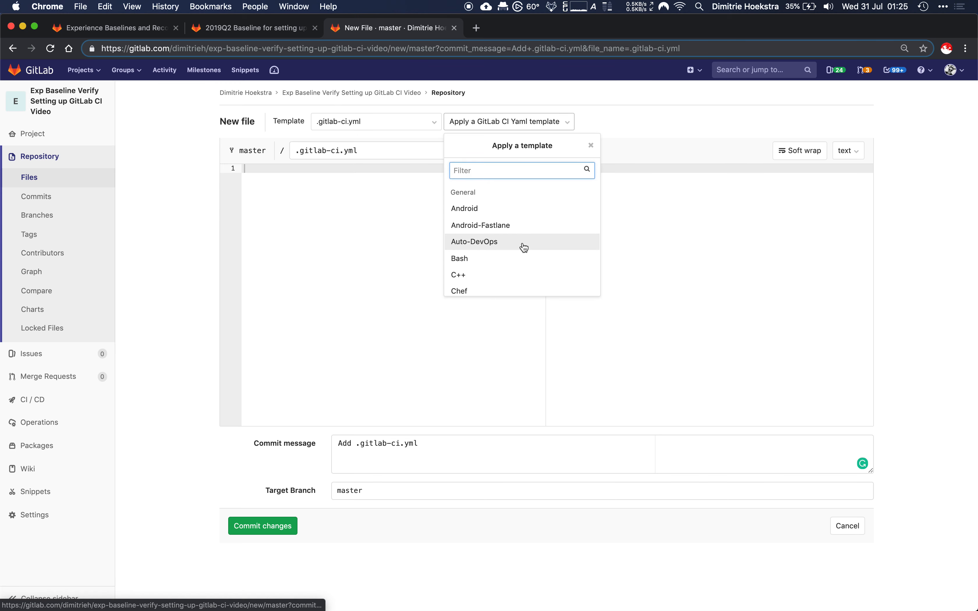
{"action": "scroll", "coordinate": [524, 248], "scroll_direction": "down", "scroll_amount": 5}
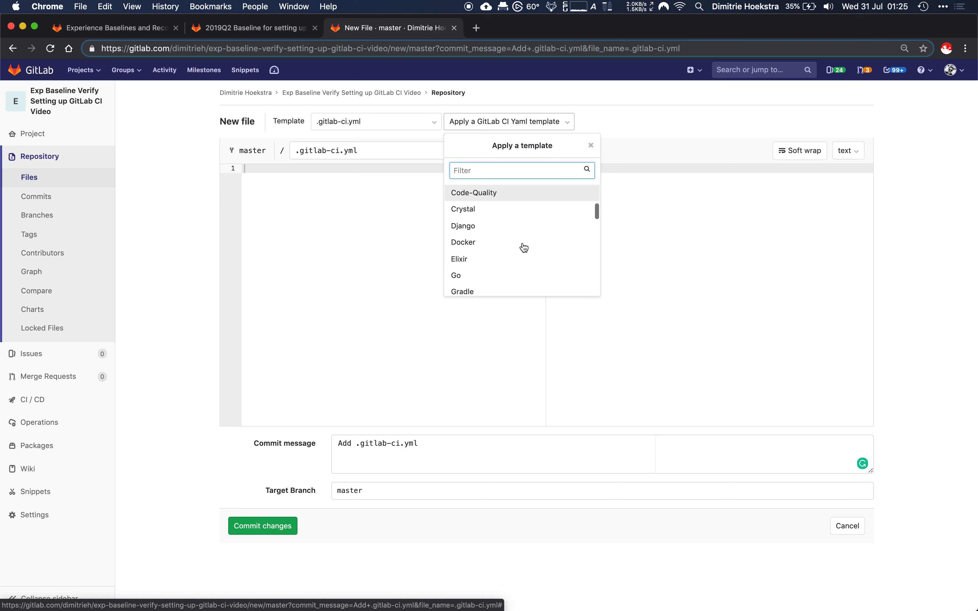
{"action": "scroll", "coordinate": [524, 248], "scroll_direction": "down", "scroll_amount": 3}
{"action": "scroll", "coordinate": [524, 247], "scroll_direction": "down", "scroll_amount": 3}
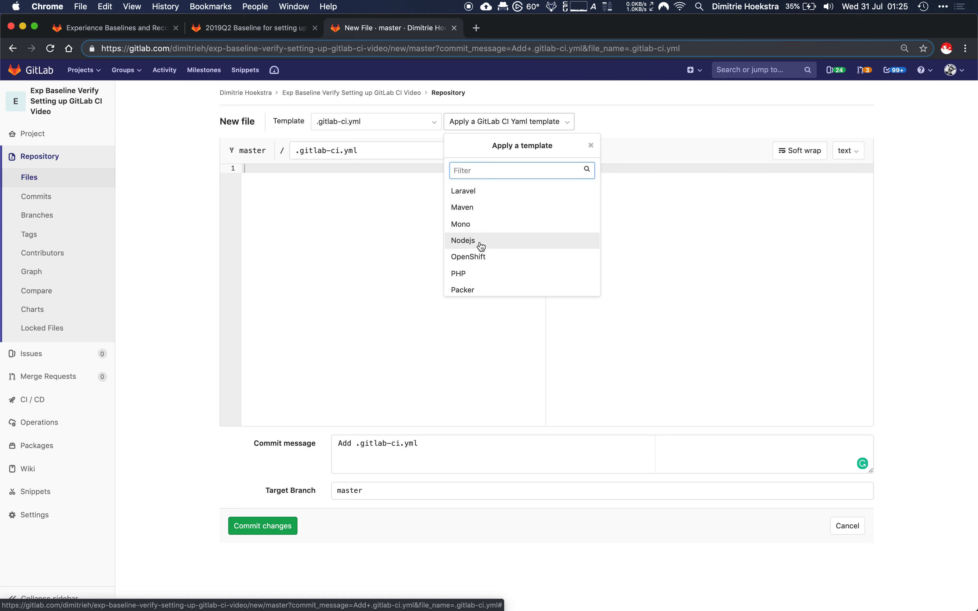
{"action": "scroll", "coordinate": [489, 255], "scroll_direction": "down", "scroll_amount": 6}
{"action": "scroll", "coordinate": [491, 257], "scroll_direction": "down", "scroll_amount": 3}
{"action": "scroll", "coordinate": [491, 258], "scroll_direction": "up", "scroll_amount": 3}
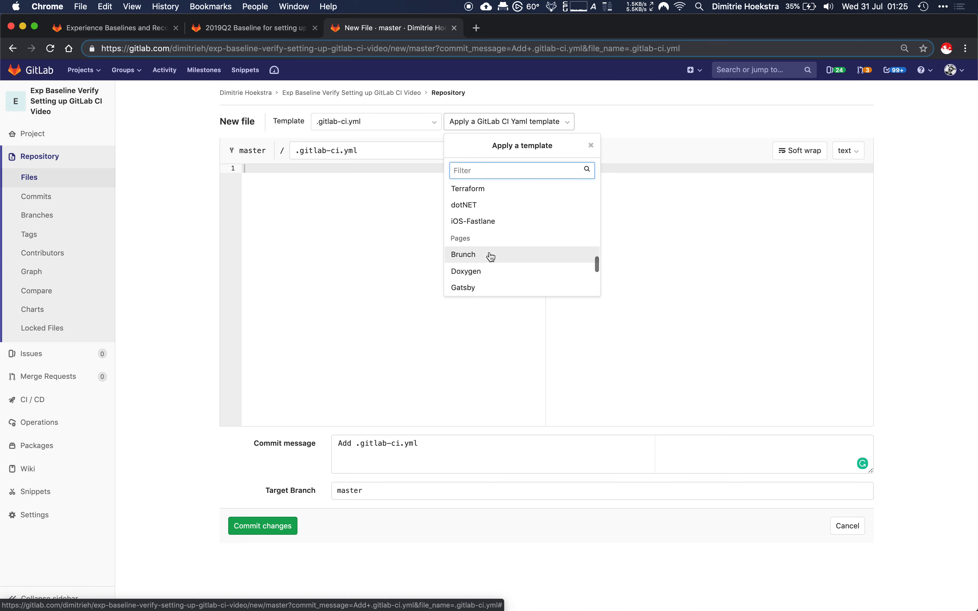
{"action": "scroll", "coordinate": [491, 263], "scroll_direction": "up", "scroll_amount": 1}
{"action": "scroll", "coordinate": [485, 269], "scroll_direction": "down", "scroll_amount": 2}
{"action": "scroll", "coordinate": [481, 270], "scroll_direction": "up", "scroll_amount": 2}
{"action": "scroll", "coordinate": [525, 198], "scroll_direction": "up", "scroll_amount": 5}
{"action": "scroll", "coordinate": [525, 198], "scroll_direction": "up", "scroll_amount": 3}
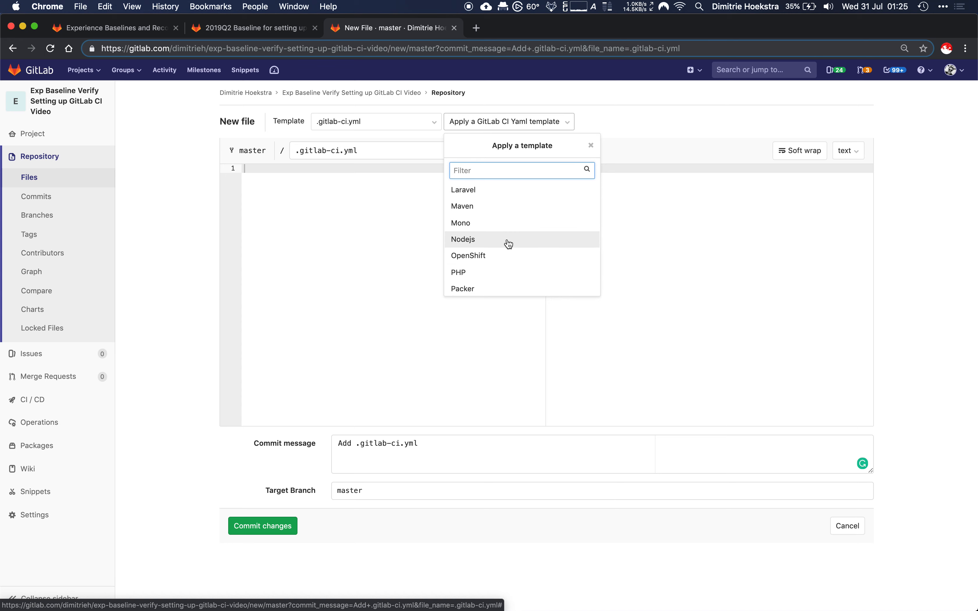
{"action": "left_click", "coordinate": [508, 243]}
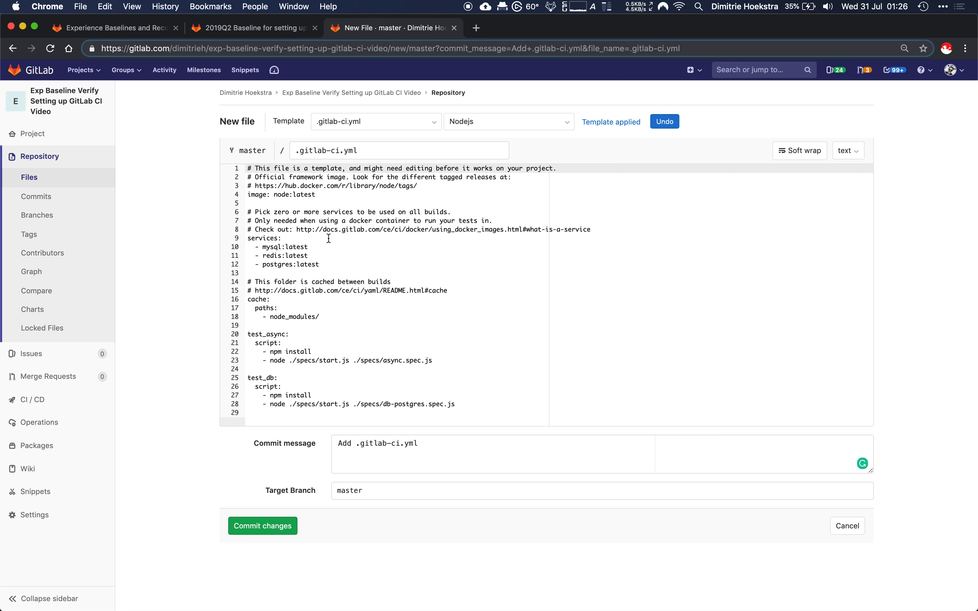
- Look over the template's contents and commit the .gitlab-ci.yml file to master with the message "Add .gitlab-ci.yml"
{"action": "double_click", "coordinate": [386, 229]}
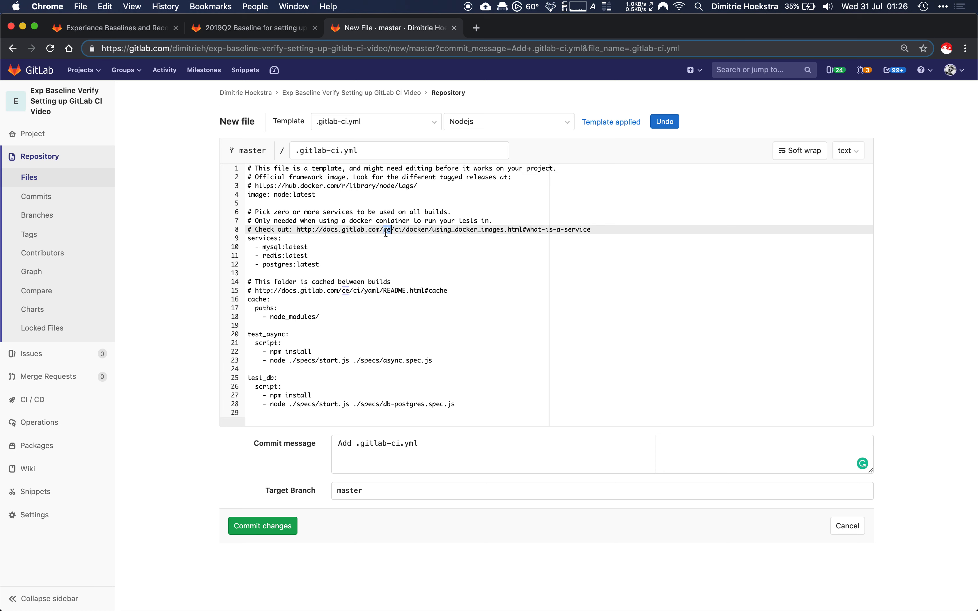
{"action": "left_click", "coordinate": [535, 220]}
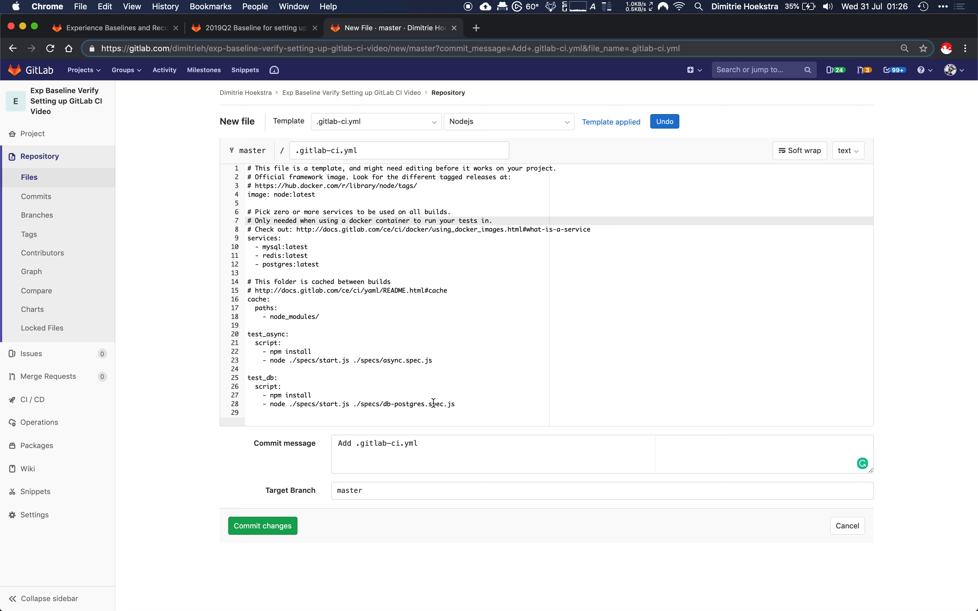
{"action": "left_click", "coordinate": [274, 529]}
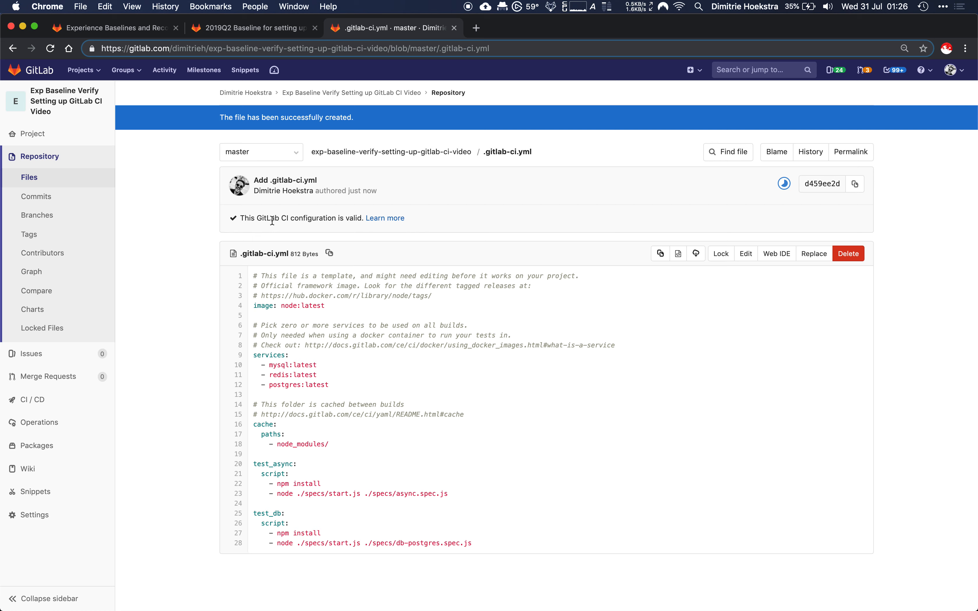
- Check the validation note for the CI configuration and open the pipeline triggered by the commit
{"action": "left_click_drag", "start_coordinate": [249, 218], "coordinate": [338, 218]}
{"action": "left_click", "coordinate": [349, 219]}
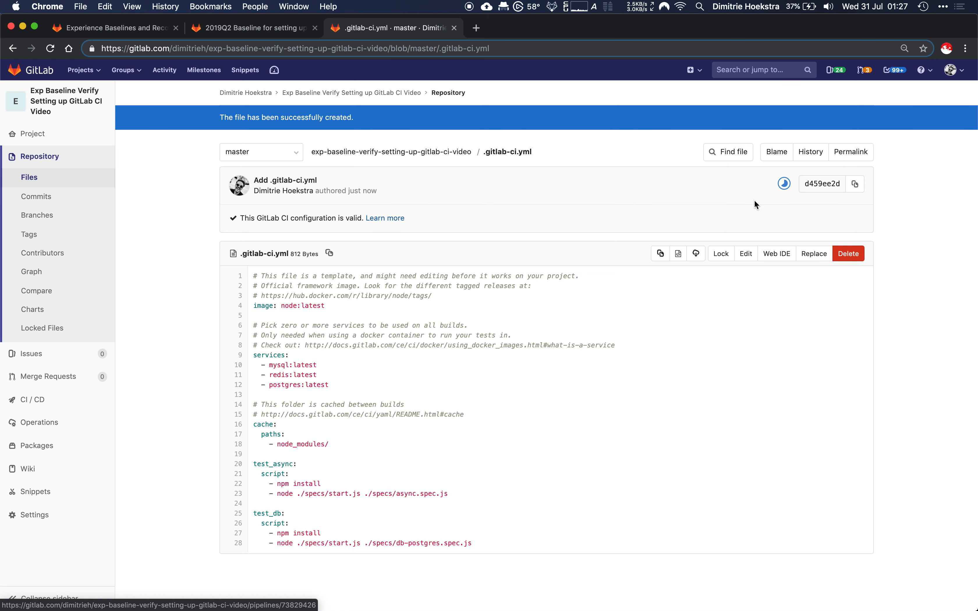
{"action": "left_click", "coordinate": [785, 184]}
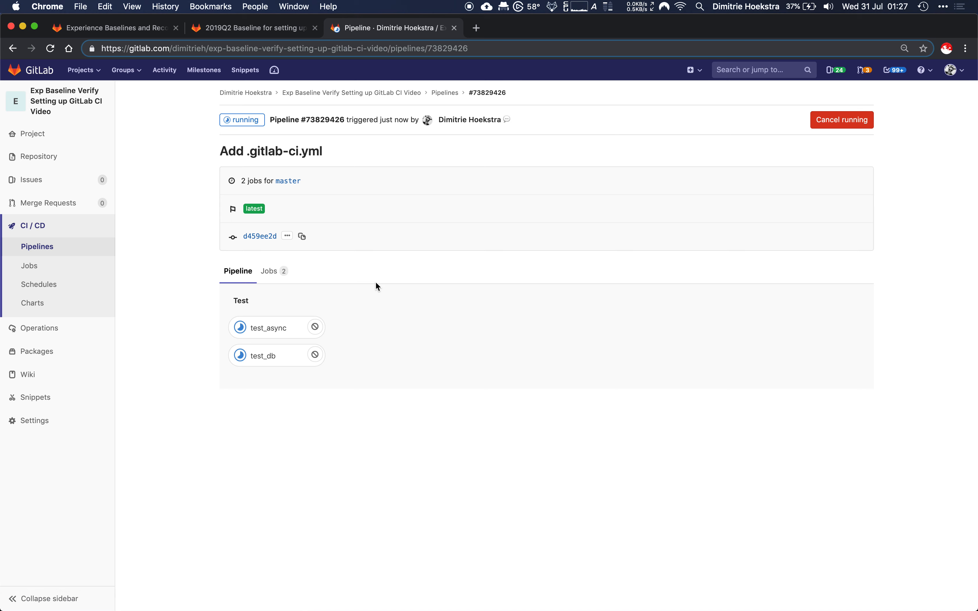
- Go back to the committed file, open the project's pipelines list and inspect the jobs in the pipeline's stage
{"action": "left_click", "coordinate": [13, 49]}
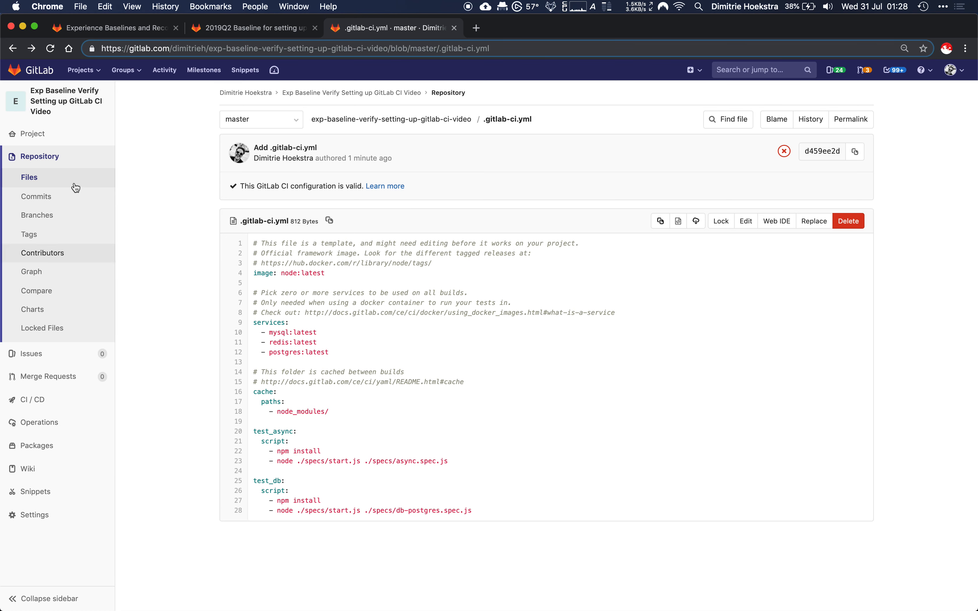
{"action": "mouse_move", "coordinate": [90, 131]}
{"action": "mouse_move", "coordinate": [74, 399]}
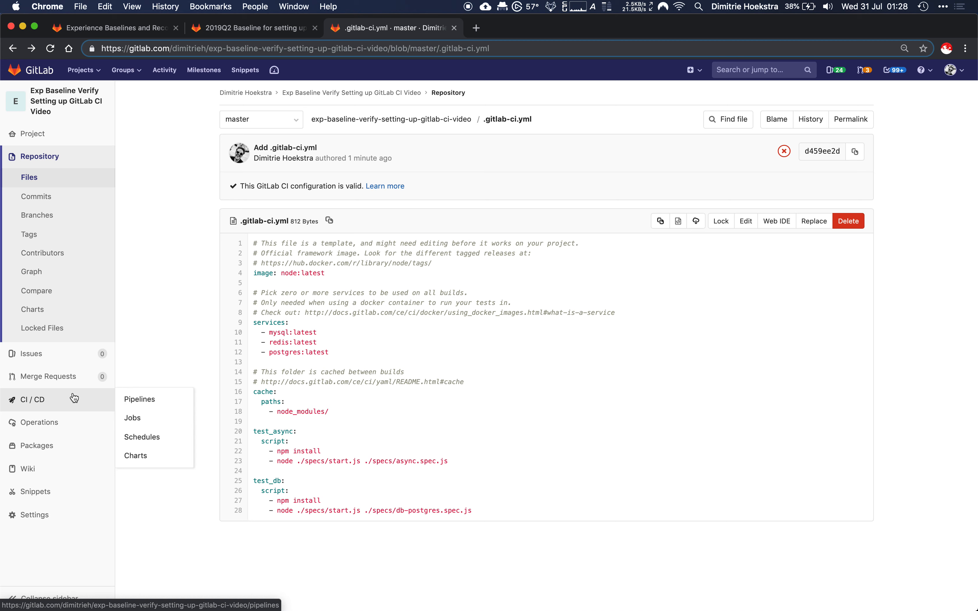
{"action": "mouse_move", "coordinate": [17, 454]}
{"action": "mouse_move", "coordinate": [40, 400]}
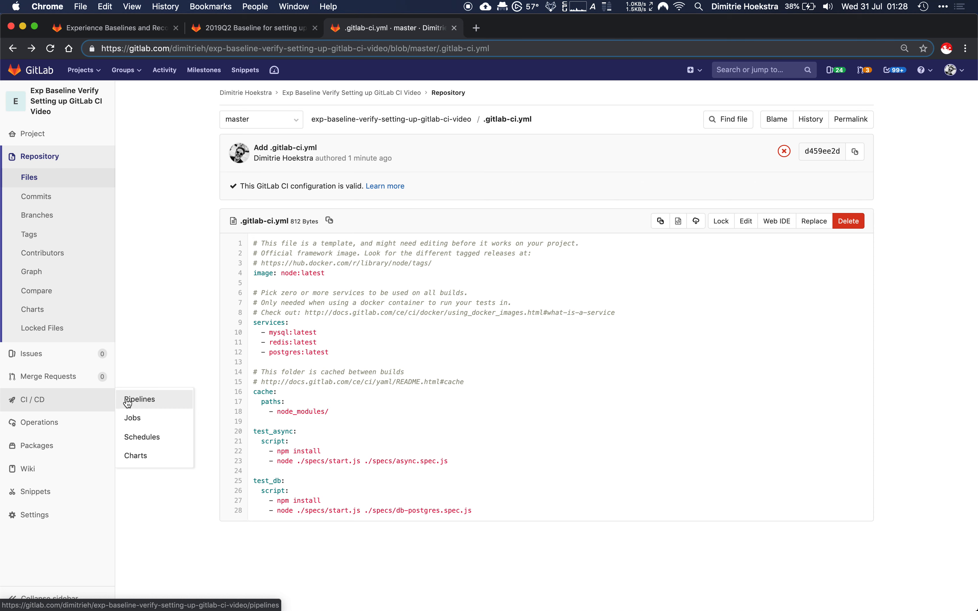
{"action": "left_click", "coordinate": [136, 402]}
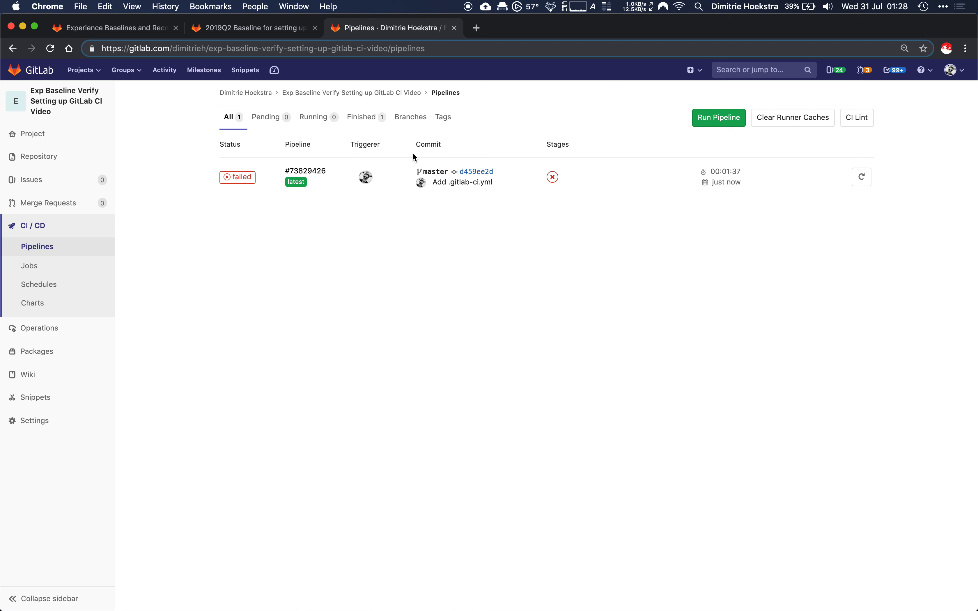
{"action": "left_click", "coordinate": [557, 181]}
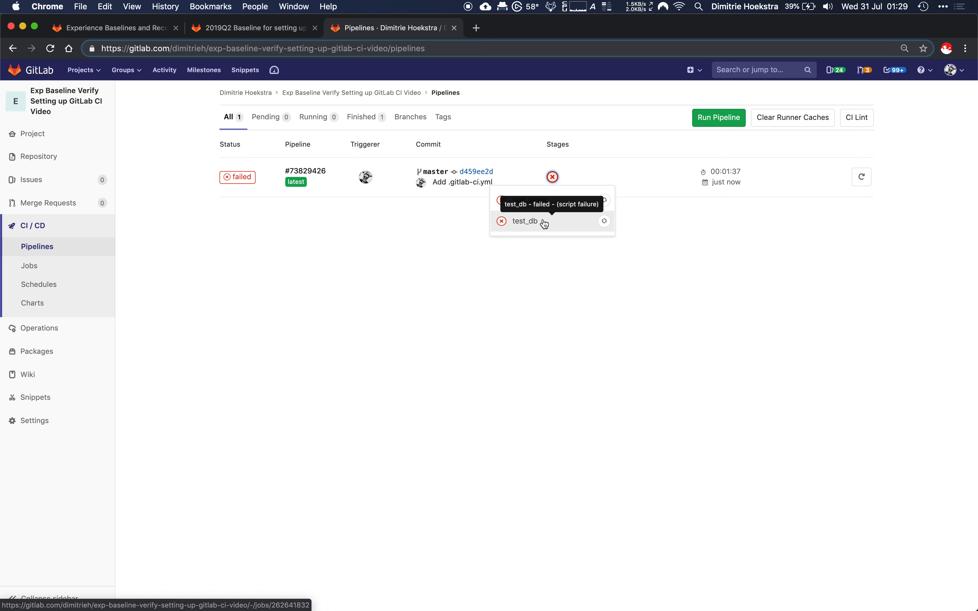
{"action": "left_click", "coordinate": [580, 167]}
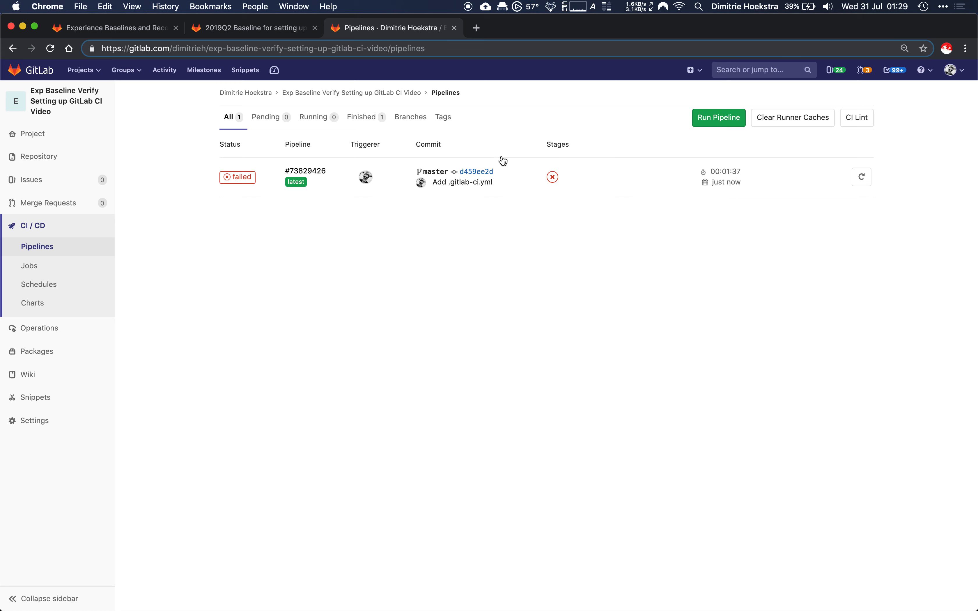
- Open the pipeline's details and examine the error output of its failed jobs test_db and test_async
{"action": "left_click", "coordinate": [234, 178]}
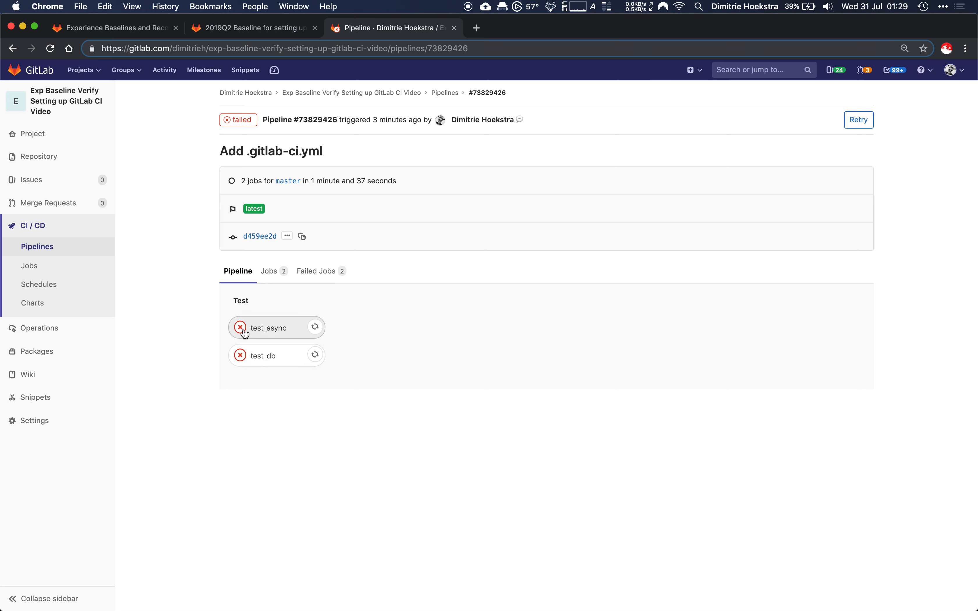
{"action": "left_click", "coordinate": [321, 276]}
{"action": "scroll", "coordinate": [321, 277], "scroll_direction": "down", "scroll_amount": 3}
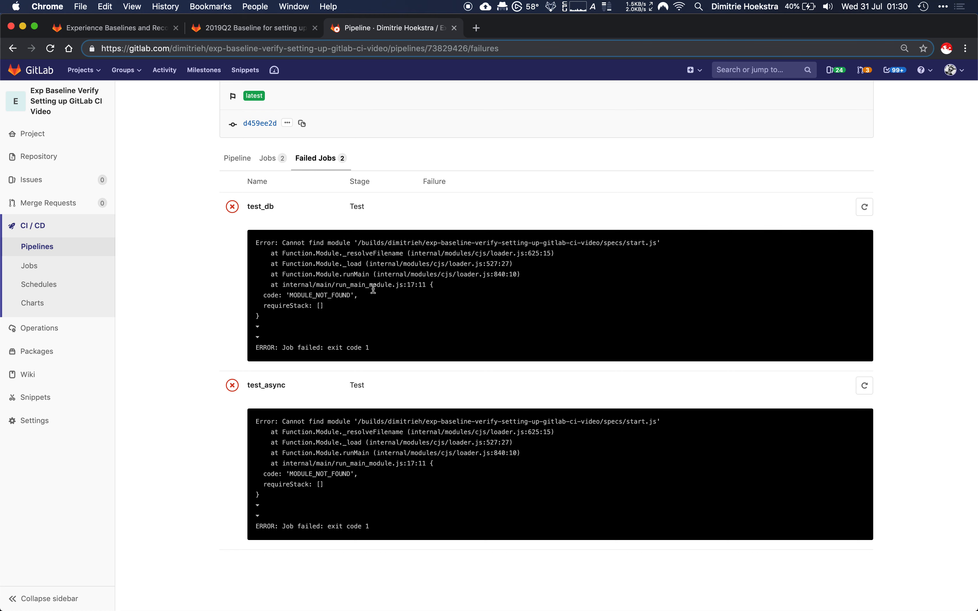
{"action": "left_click_drag", "start_coordinate": [369, 285], "coordinate": [267, 295]}
{"action": "left_click", "coordinate": [380, 295]}
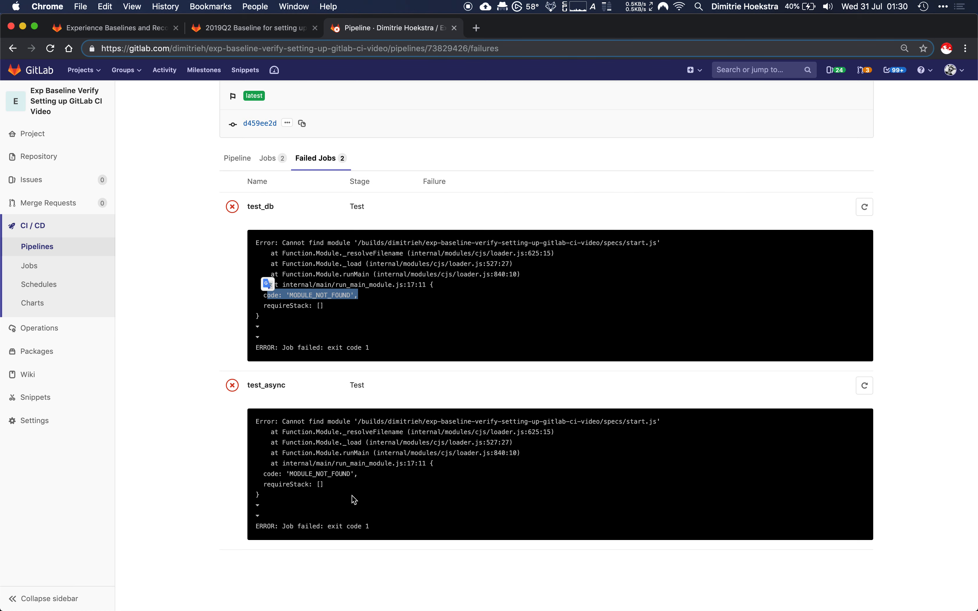
- Examine the error code lines in the test_async and test_db failure output
{"action": "left_click_drag", "start_coordinate": [372, 477], "coordinate": [264, 474]}
{"action": "left_click", "coordinate": [371, 463]}
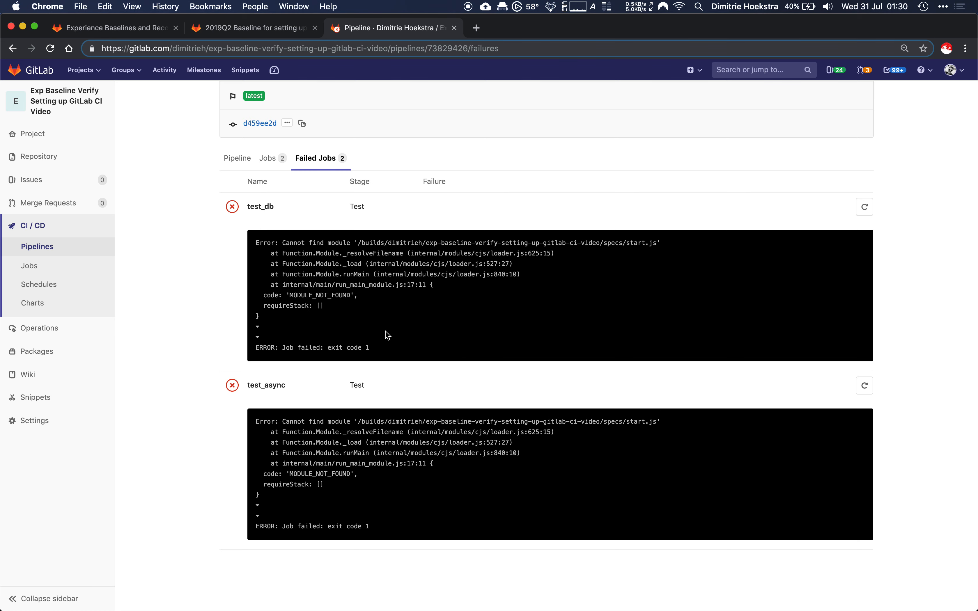
{"action": "mouse_move", "coordinate": [56, 166]}
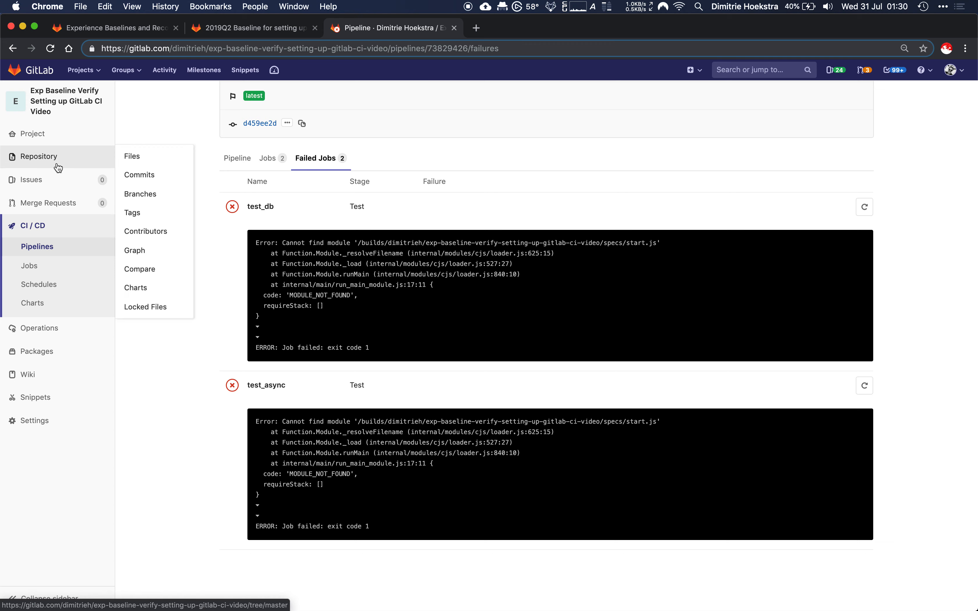
{"action": "scroll", "coordinate": [312, 284], "scroll_direction": "up", "scroll_amount": 3}
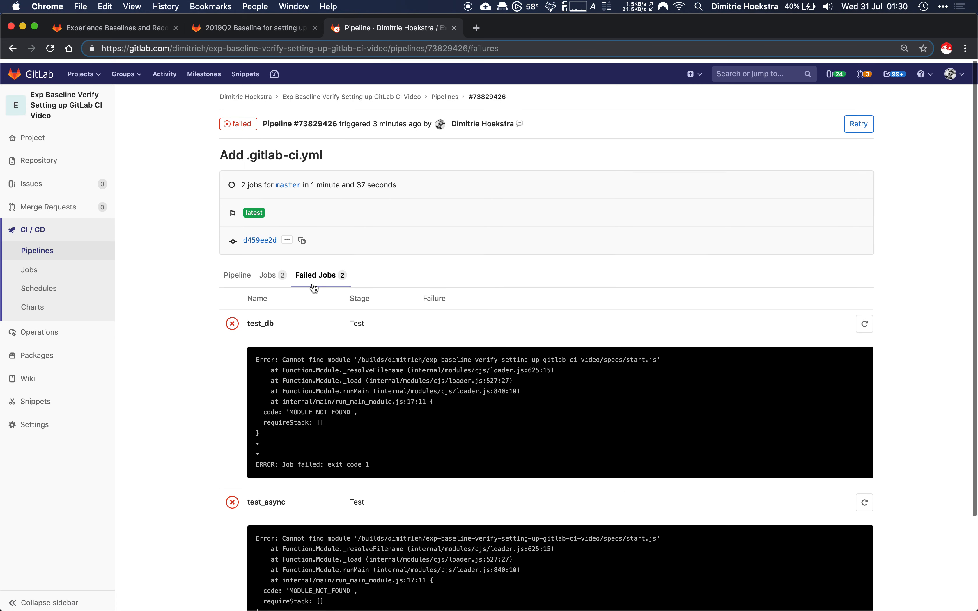
{"action": "scroll", "coordinate": [312, 284], "scroll_direction": "down", "scroll_amount": 3}
{"action": "scroll", "coordinate": [312, 284], "scroll_direction": "up", "scroll_amount": 3}
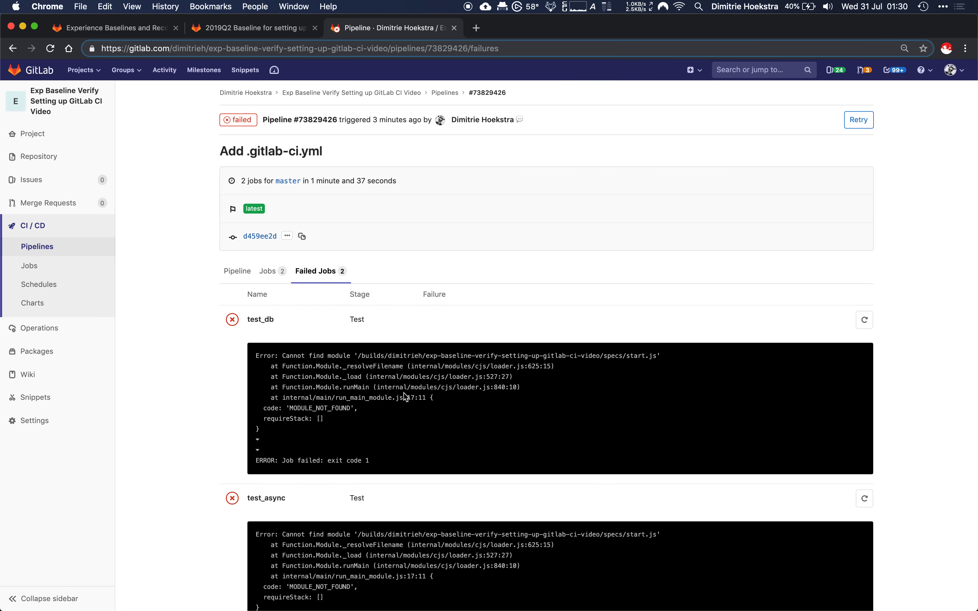
{"action": "left_click_drag", "start_coordinate": [358, 409], "coordinate": [287, 411]}
{"action": "left_click", "coordinate": [370, 417]}
{"action": "mouse_move", "coordinate": [23, 145]}
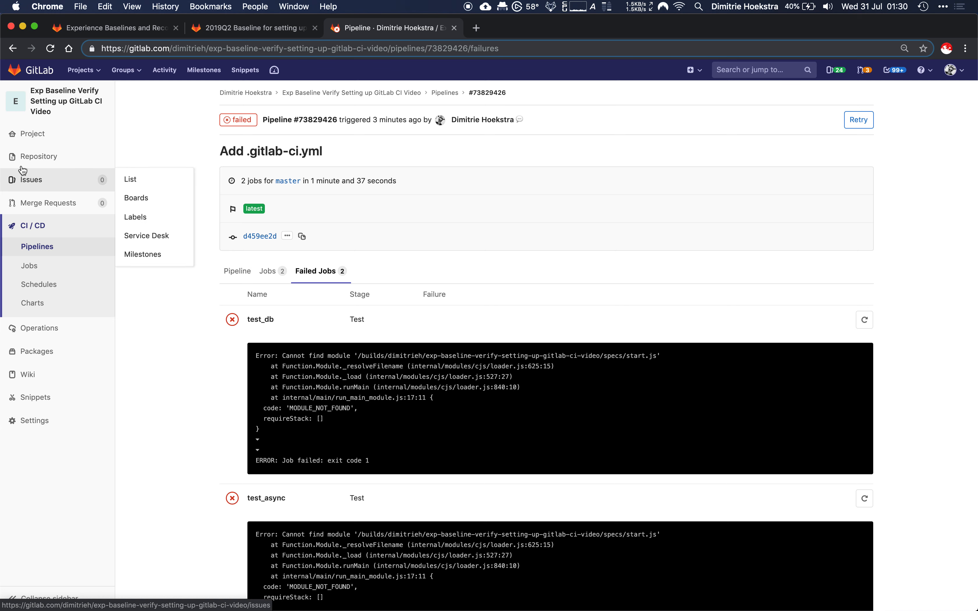
{"action": "right_click", "coordinate": [43, 135]}
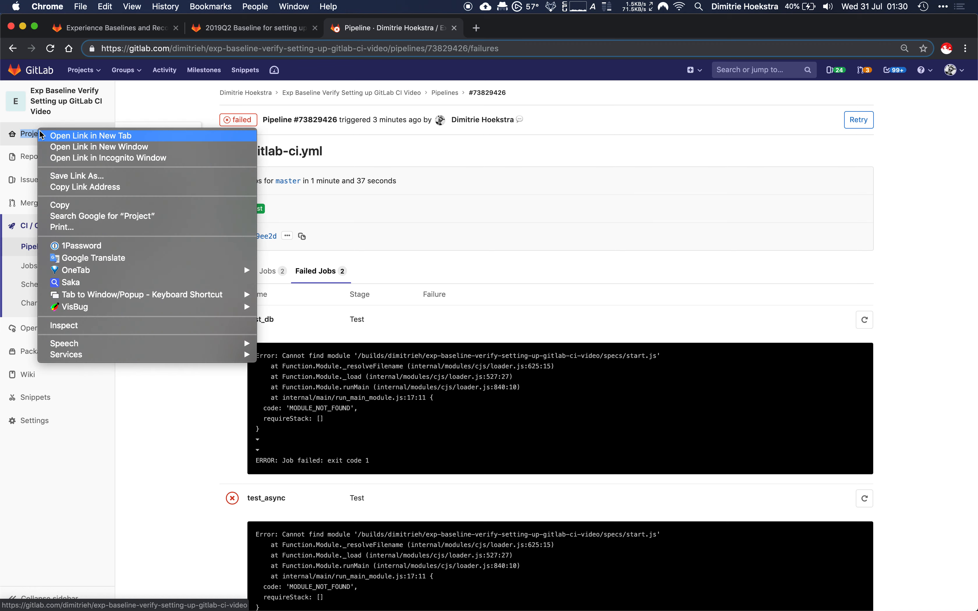
{"action": "left_click", "coordinate": [52, 136]}
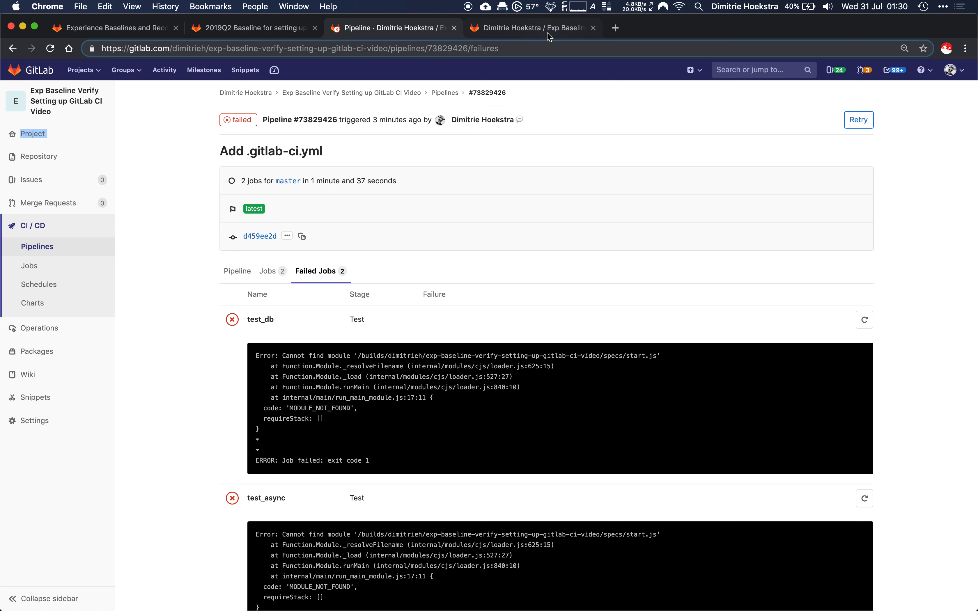
{"action": "left_click", "coordinate": [593, 27]}
- Go to the project's overview page and open its CI/CD configuration file
{"action": "left_click", "coordinate": [40, 138]}
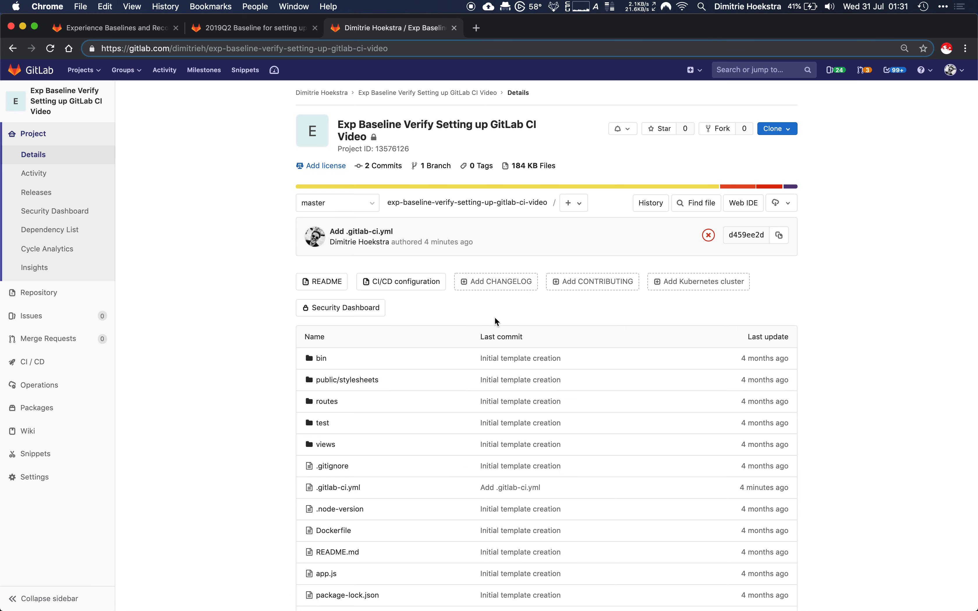
{"action": "scroll", "coordinate": [399, 421], "scroll_direction": "down", "scroll_amount": 2}
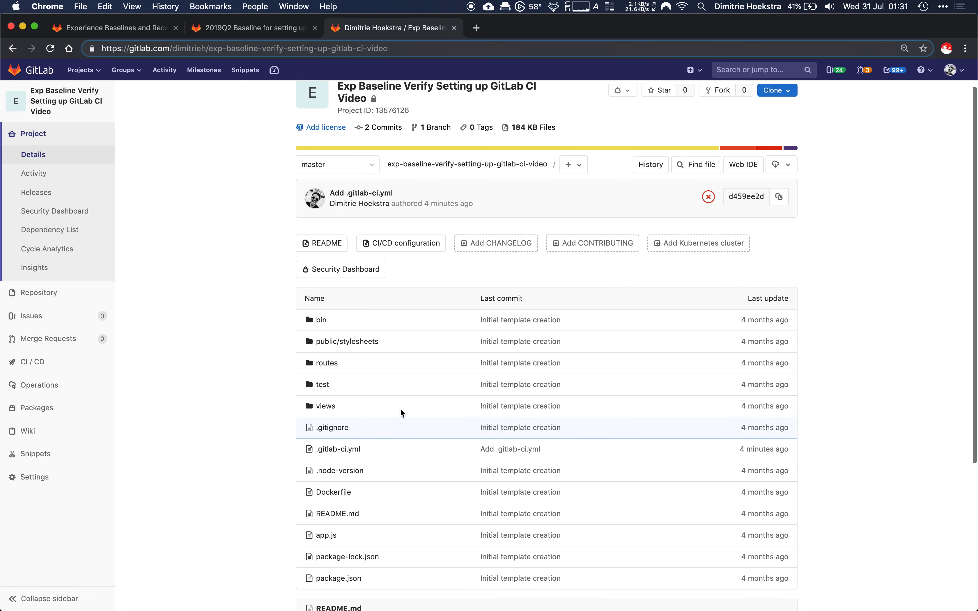
{"action": "left_click", "coordinate": [410, 244]}
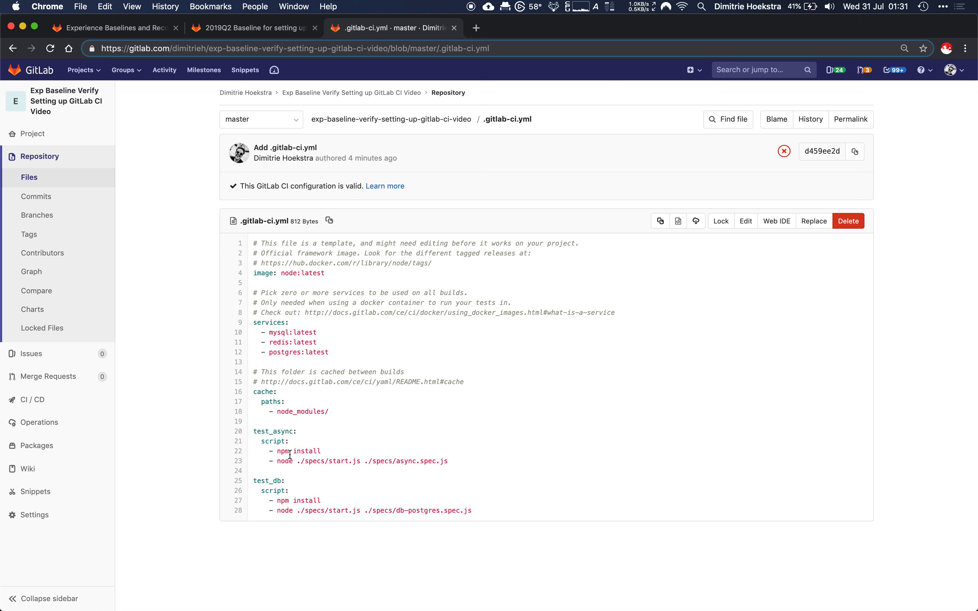
- Examine the cache path and the node commands of test_async and test_db in .gitlab-ci.yml
{"action": "left_click_drag", "start_coordinate": [330, 412], "coordinate": [276, 414]}
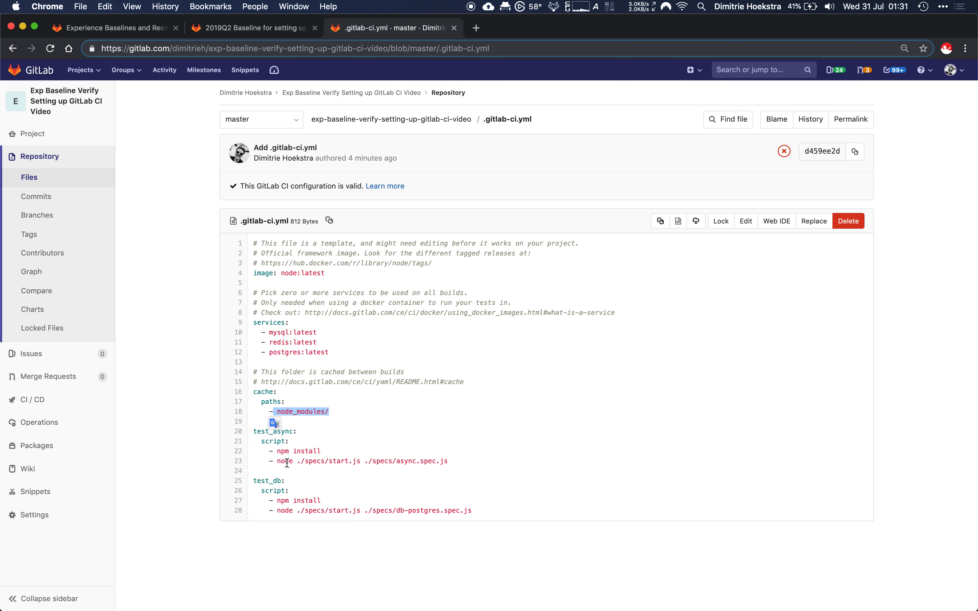
{"action": "mouse_move", "coordinate": [276, 461]}
{"action": "left_mouse_down"}
{"action": "mouse_move", "coordinate": [474, 472]}
{"action": "mouse_move", "coordinate": [273, 460]}
{"action": "left_mouse_up"}
{"action": "left_click", "coordinate": [471, 472]}
{"action": "left_click", "coordinate": [474, 461]}
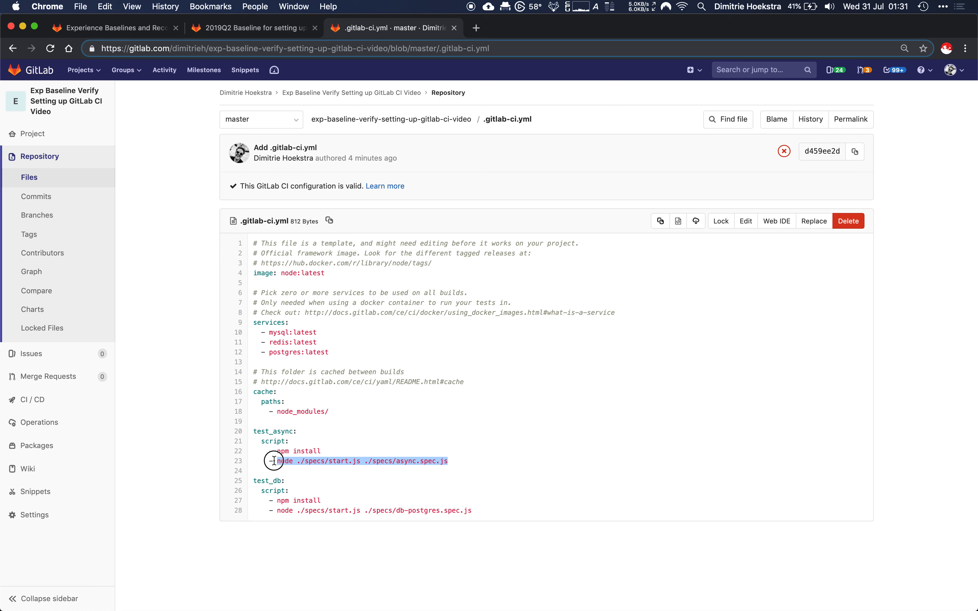
{"action": "left_click", "coordinate": [303, 512]}
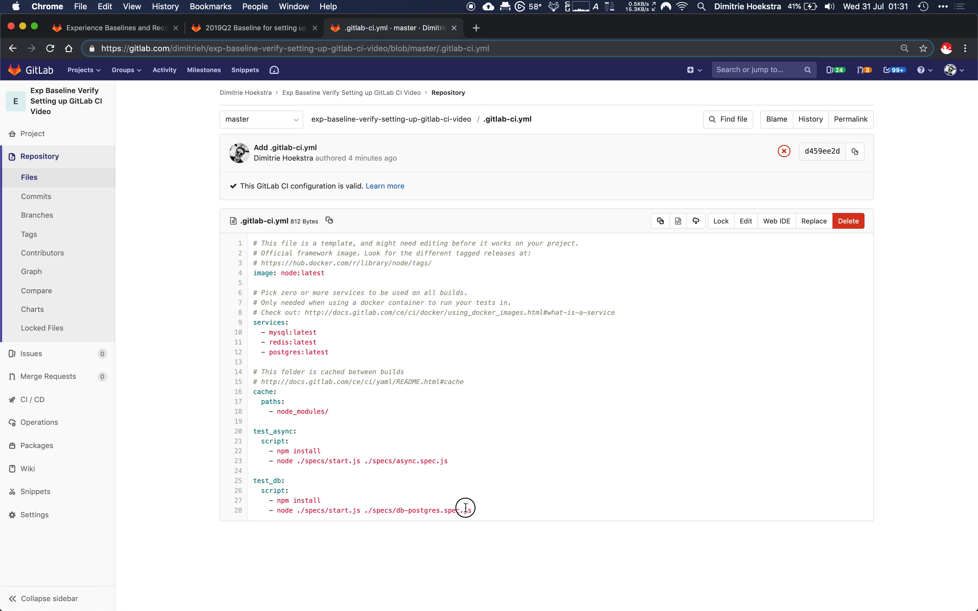
{"action": "left_click_drag", "start_coordinate": [473, 510], "coordinate": [283, 511]}
{"action": "left_click", "coordinate": [284, 520]}
{"action": "left_click_drag", "start_coordinate": [447, 461], "coordinate": [276, 459]}
{"action": "left_click", "coordinate": [380, 459]}
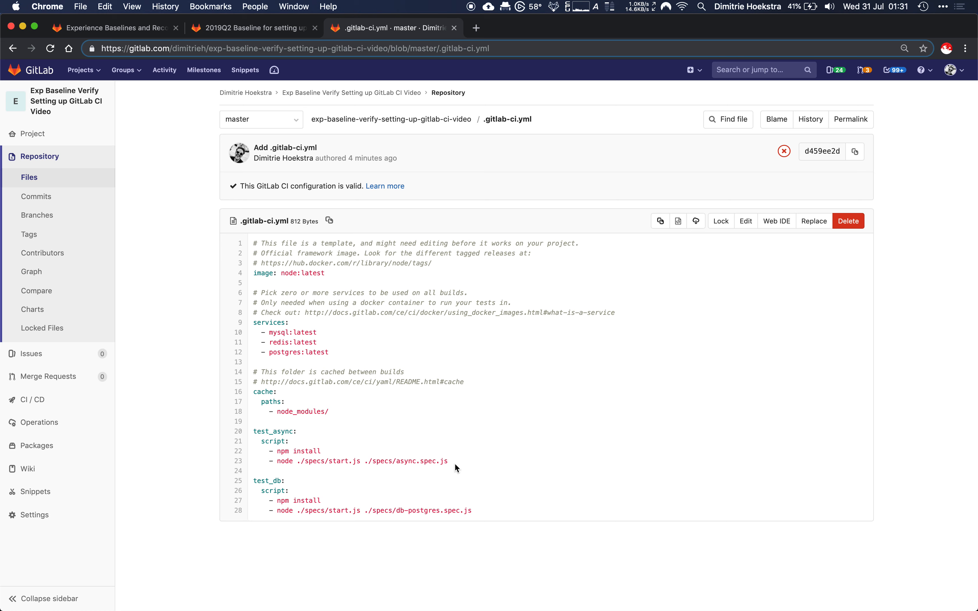
- Edit .gitlab-ci.yml and replace the node command in test_async with echo "job completed"
{"action": "left_click", "coordinate": [746, 224]}
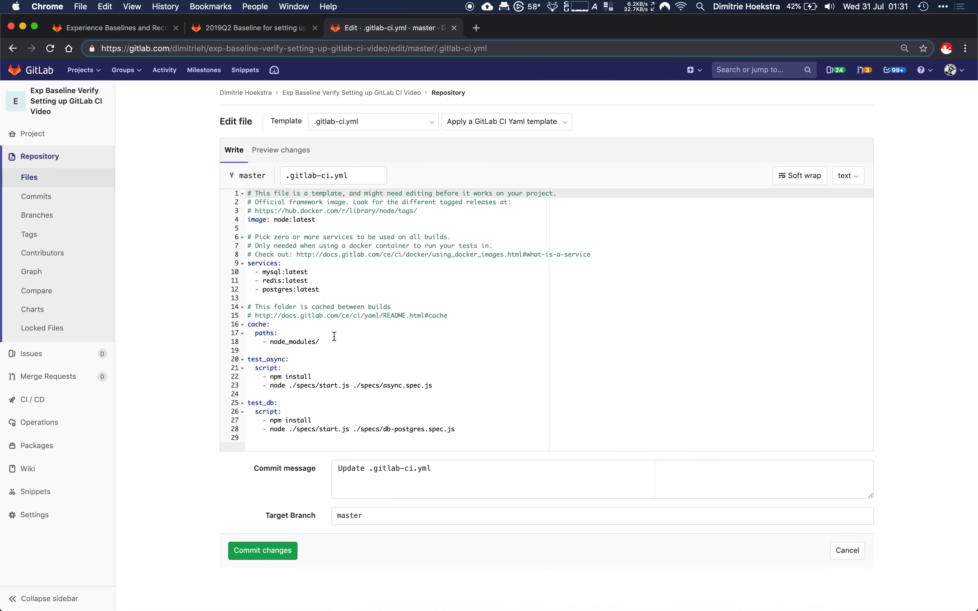
{"action": "left_click", "coordinate": [270, 385]}
{"action": "key", "text": "shift+End"}
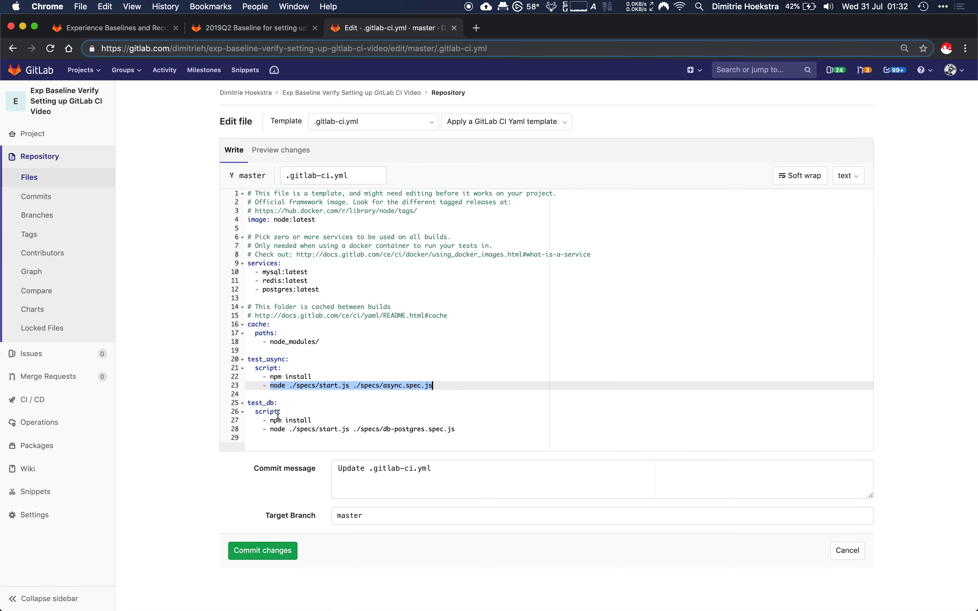
{"action": "type", "text": "echo \""}
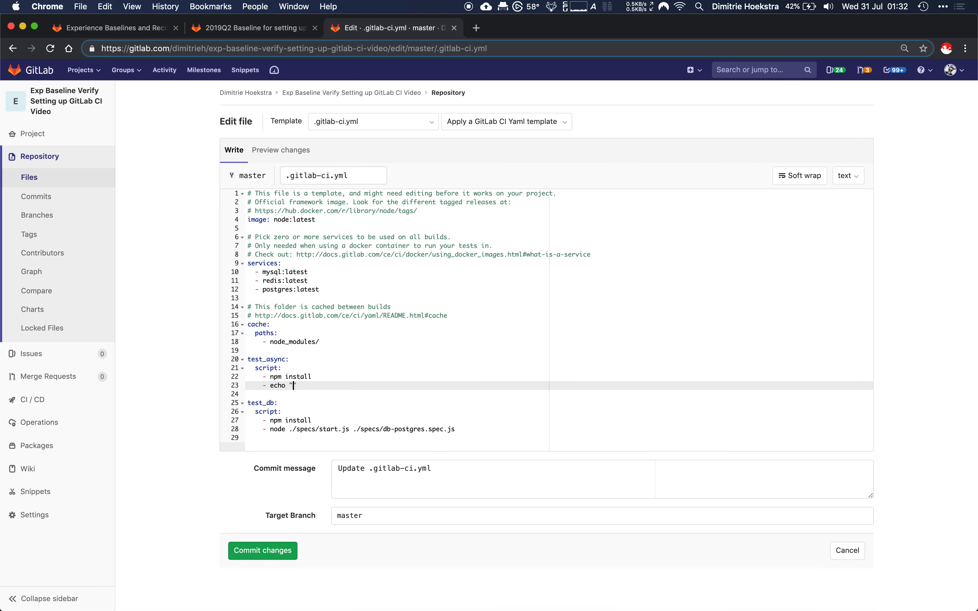
{"action": "type", "text": "job completed"}
- Copy the echo "job completed" command from test_async and replace the node command in test_db with it
{"action": "key", "text": "Right"}
{"action": "key", "text": "shift+super+Left"}
{"action": "key", "text": "shift+Right"}
{"action": "key", "text": "shift+Right"}
{"action": "key", "text": "super+c"}
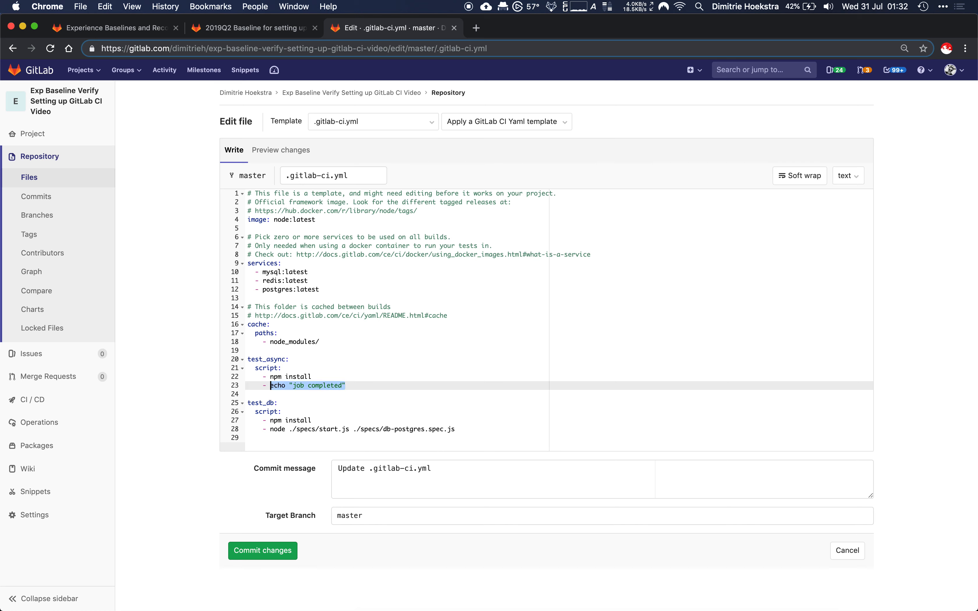
{"action": "key", "text": "Down"}
{"action": "key", "text": "Down"}
{"action": "key", "text": "Down"}
{"action": "key", "text": "Down"}
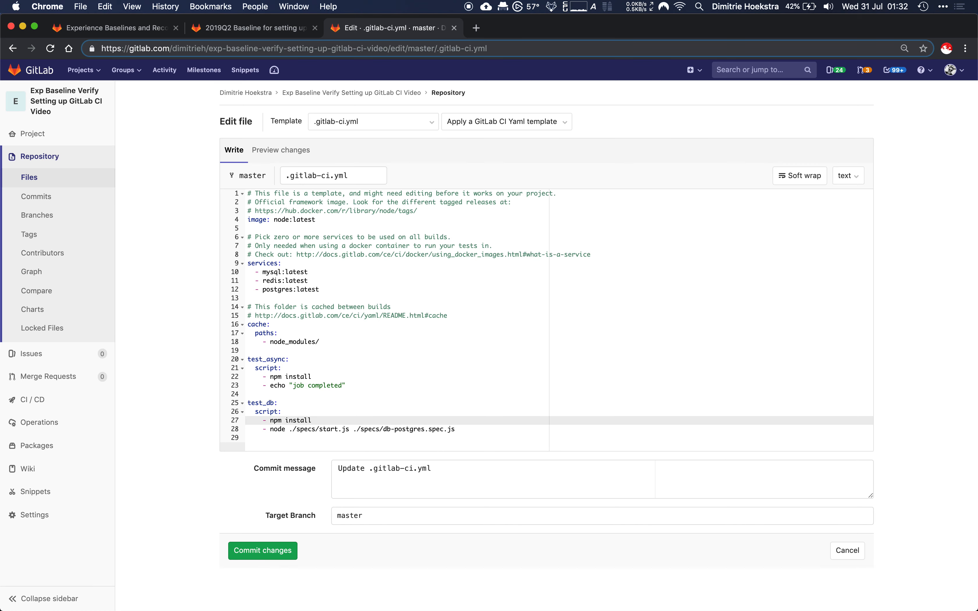
{"action": "key", "text": "Down"}
{"action": "key", "text": "shift+super+Right"}
{"action": "key", "text": "super+v"}
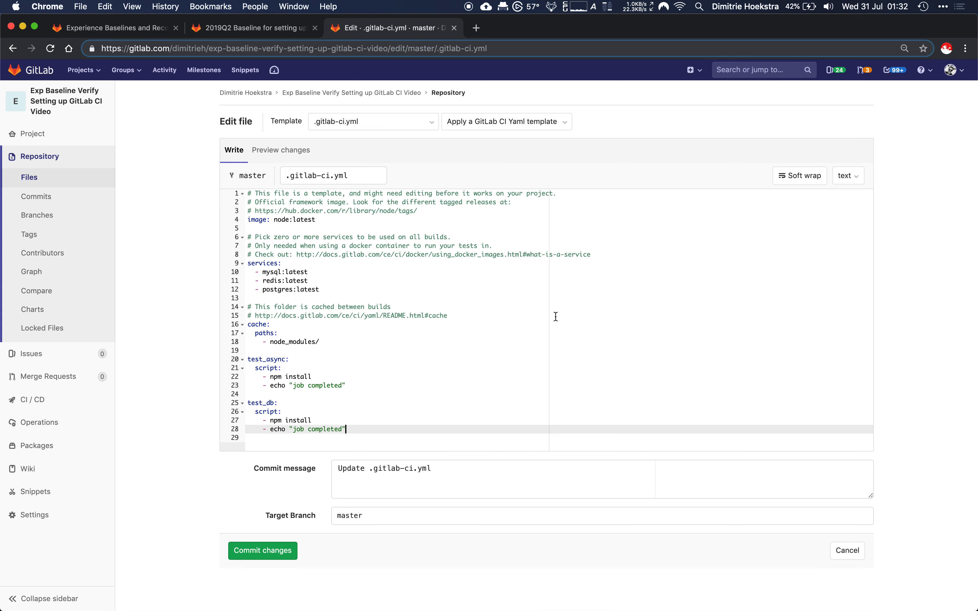
- Commit the change to master with the message "Update .gitlab-ci.yml" and open the project's pipelines list
{"action": "left_click", "coordinate": [274, 552]}
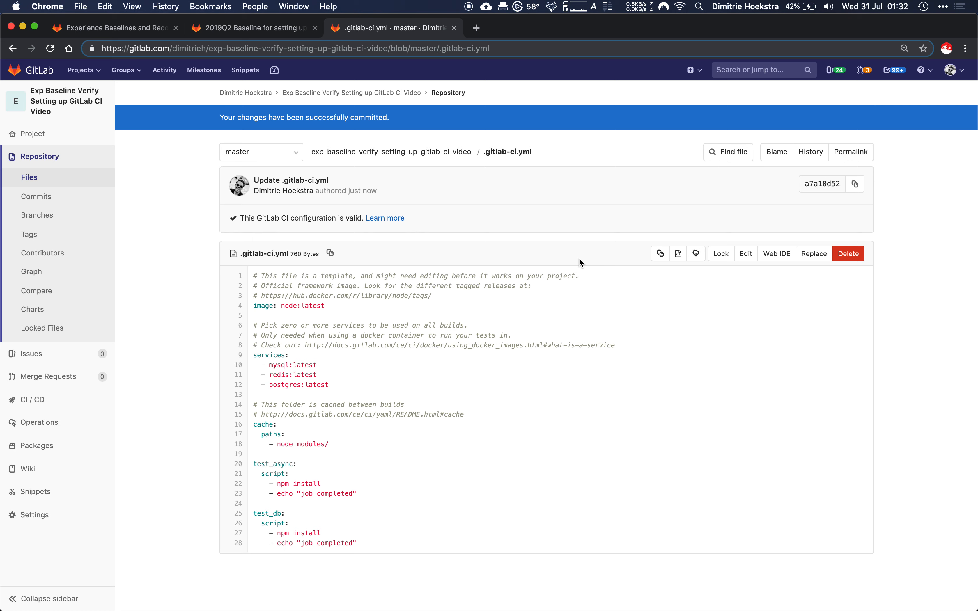
{"action": "mouse_move", "coordinate": [50, 400]}
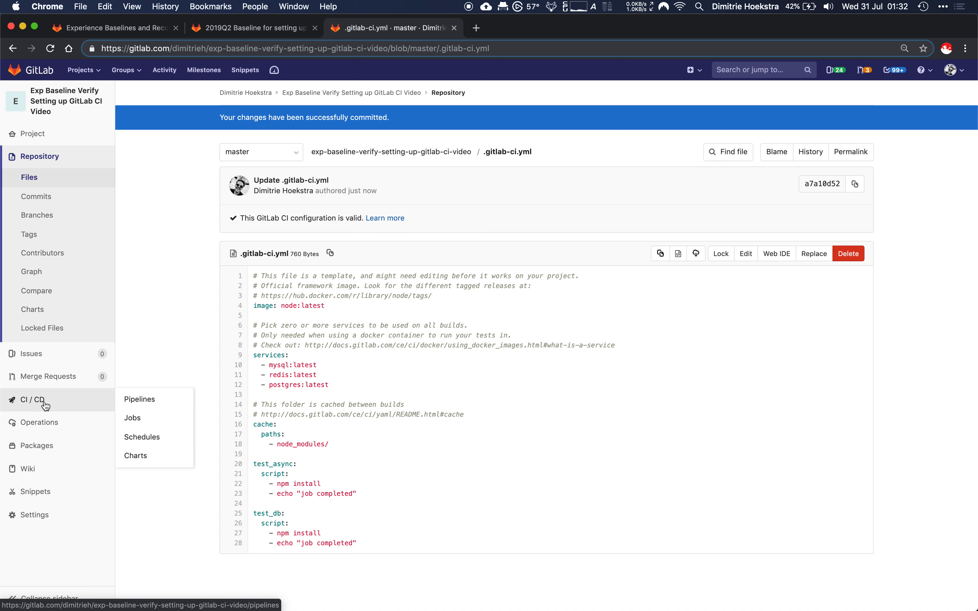
{"action": "left_click", "coordinate": [46, 403]}
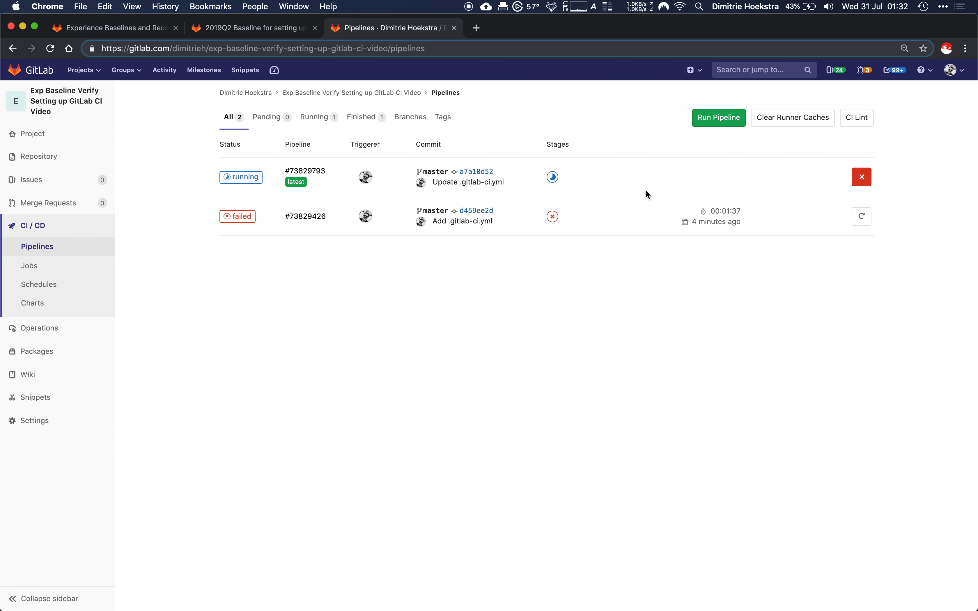
- Check the jobs in the latest pipeline's test stage and open the test_db job
{"action": "left_click", "coordinate": [552, 178]}
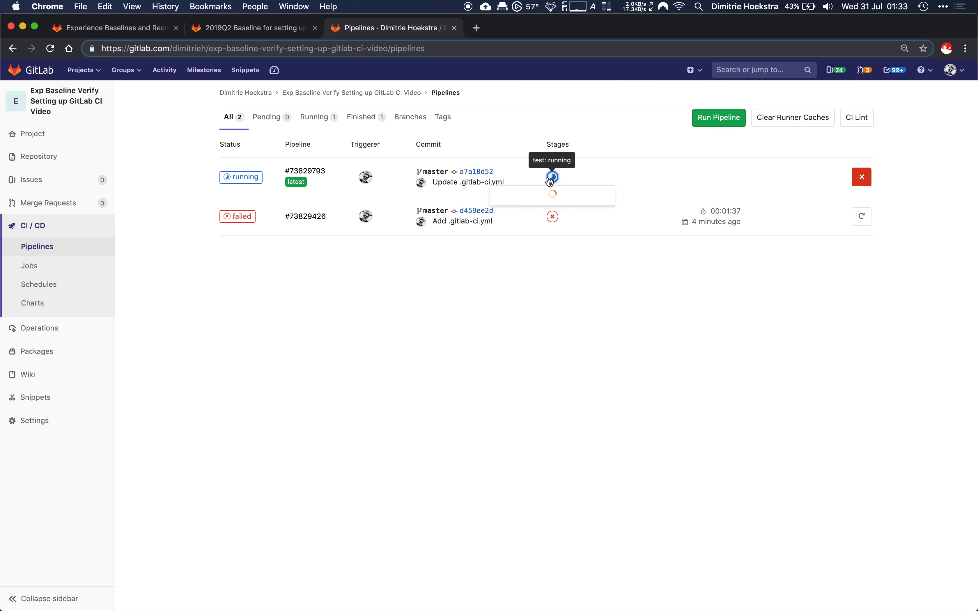
{"action": "left_click", "coordinate": [573, 172]}
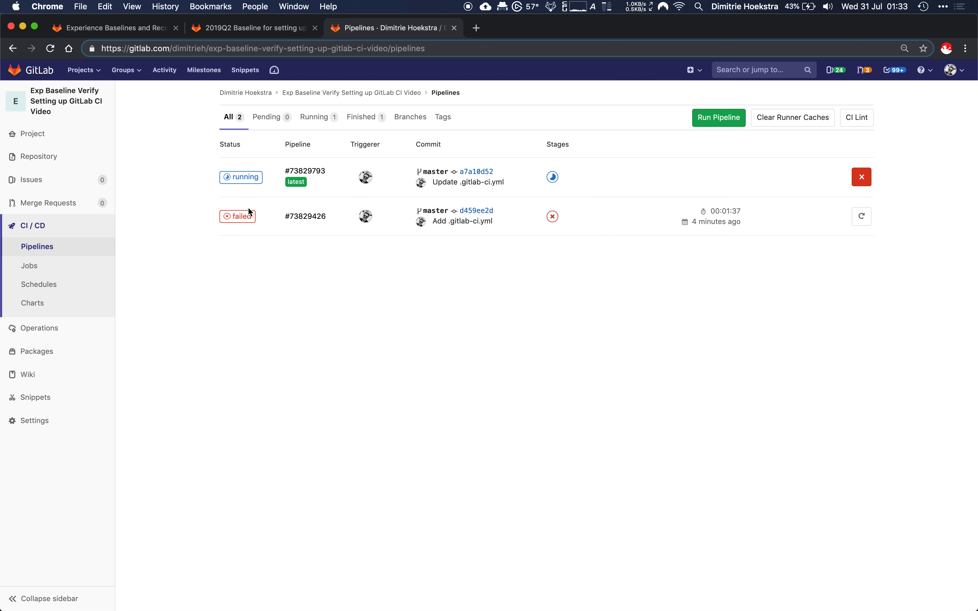
{"action": "double_click", "coordinate": [298, 182]}
{"action": "left_click", "coordinate": [322, 186]}
{"action": "left_click", "coordinate": [552, 179]}
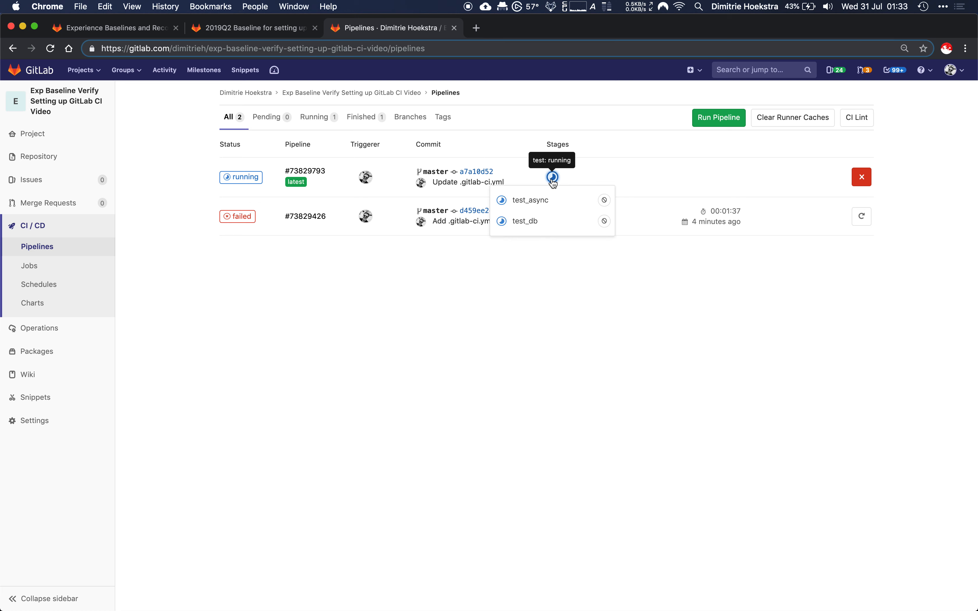
{"action": "left_click", "coordinate": [527, 223]}
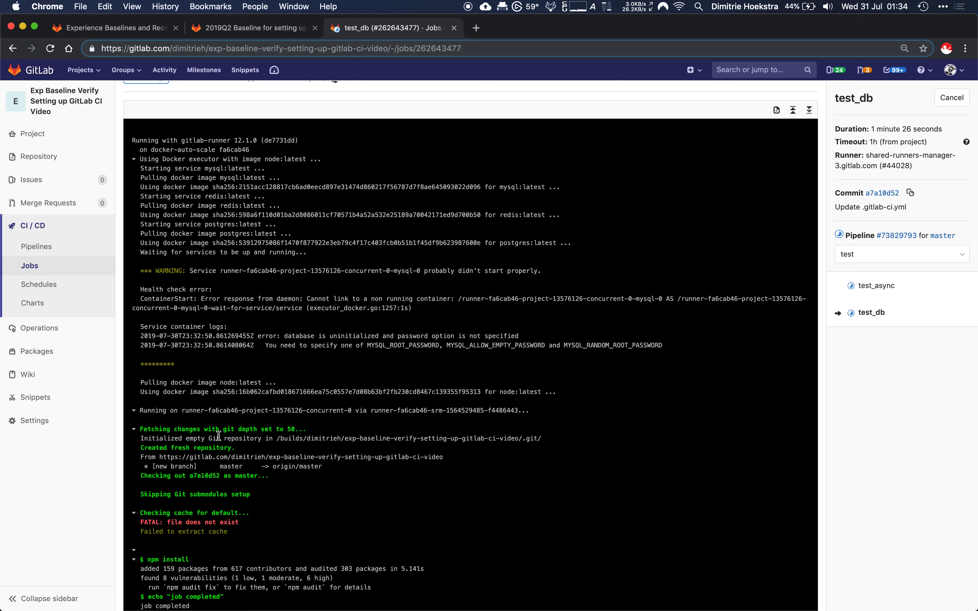
- Examine the test_db job log, including the cache check, the npm install and echo commands, and the final job result
{"action": "left_click", "coordinate": [145, 467]}
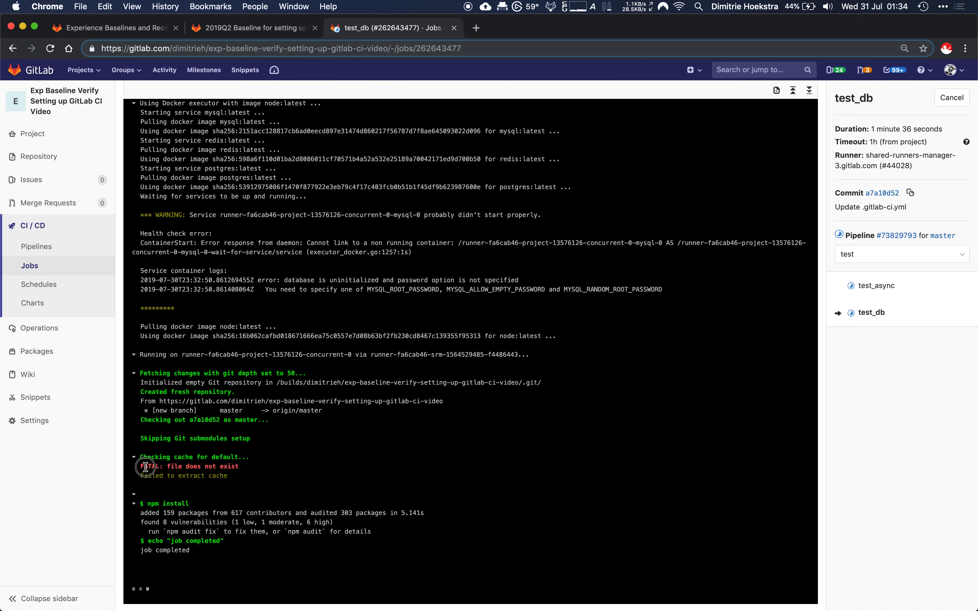
{"action": "left_click_drag", "start_coordinate": [146, 467], "coordinate": [257, 468]}
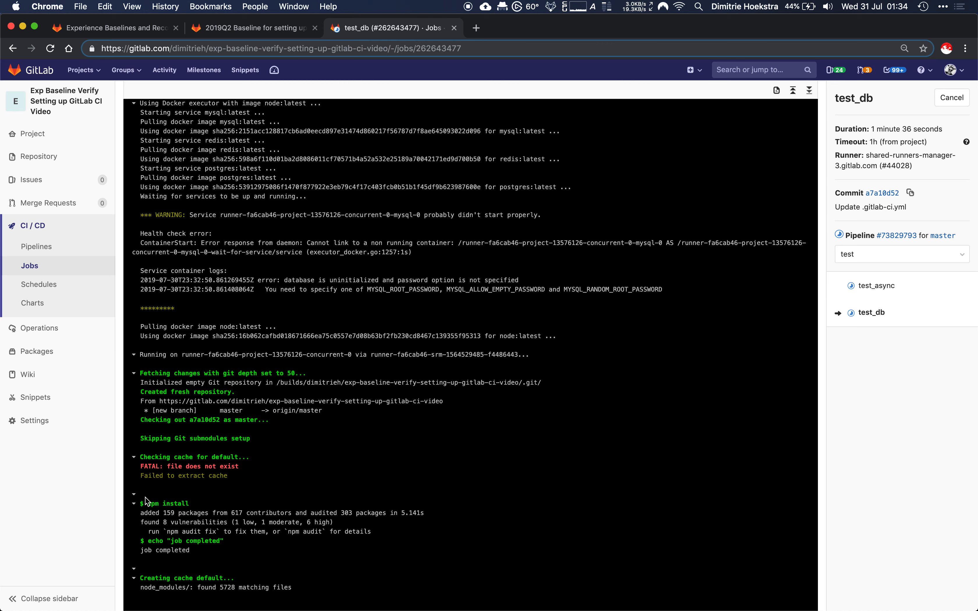
{"action": "left_click_drag", "start_coordinate": [148, 502], "coordinate": [231, 542]}
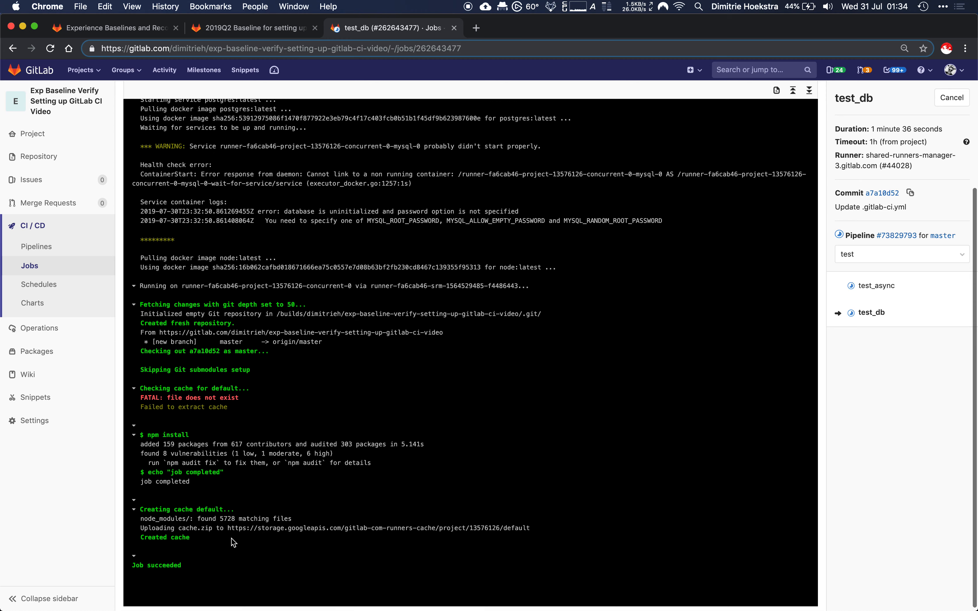
{"action": "left_click_drag", "start_coordinate": [144, 389], "coordinate": [250, 389]}
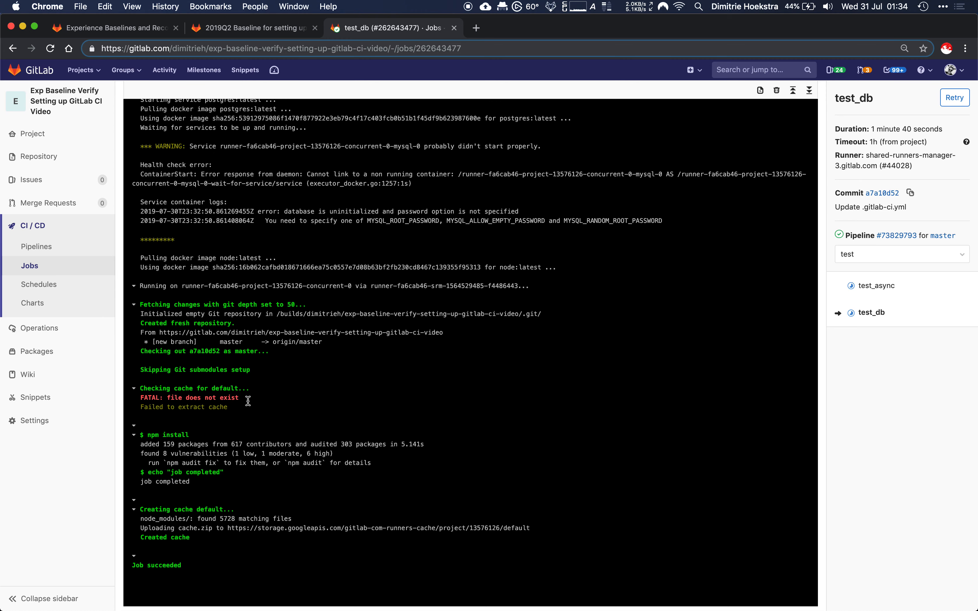
{"action": "left_click_drag", "start_coordinate": [247, 400], "coordinate": [142, 399]}
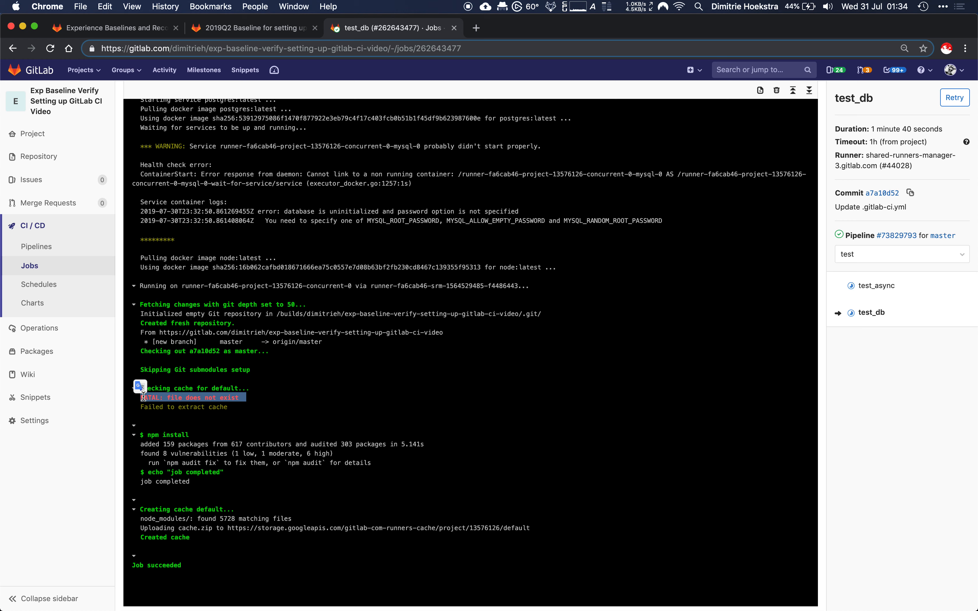
{"action": "left_click", "coordinate": [230, 407]}
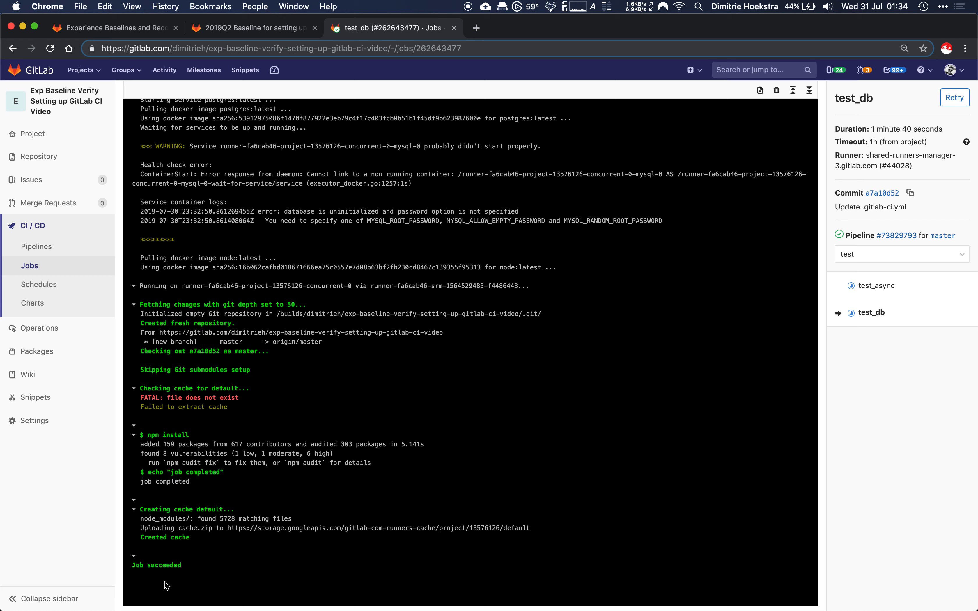
{"action": "left_click_drag", "start_coordinate": [190, 569], "coordinate": [125, 569]}
{"action": "scroll", "coordinate": [262, 529], "scroll_direction": "down", "scroll_amount": 1}
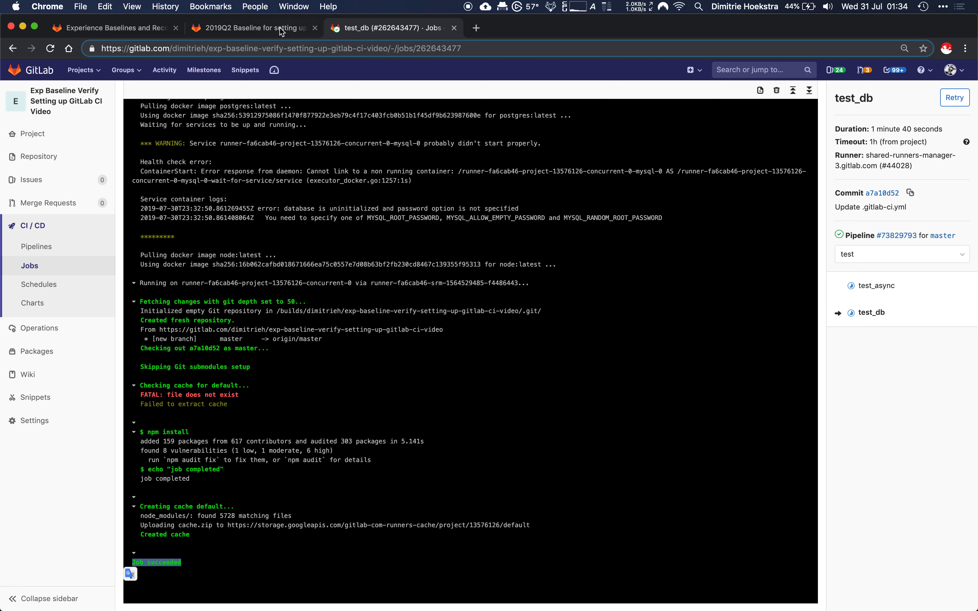
- Switch to the 2019Q2 Baseline issue and review the grade under Current experience
{"action": "left_click", "coordinate": [269, 27]}
{"action": "scroll", "coordinate": [373, 319], "scroll_direction": "down", "scroll_amount": 5}
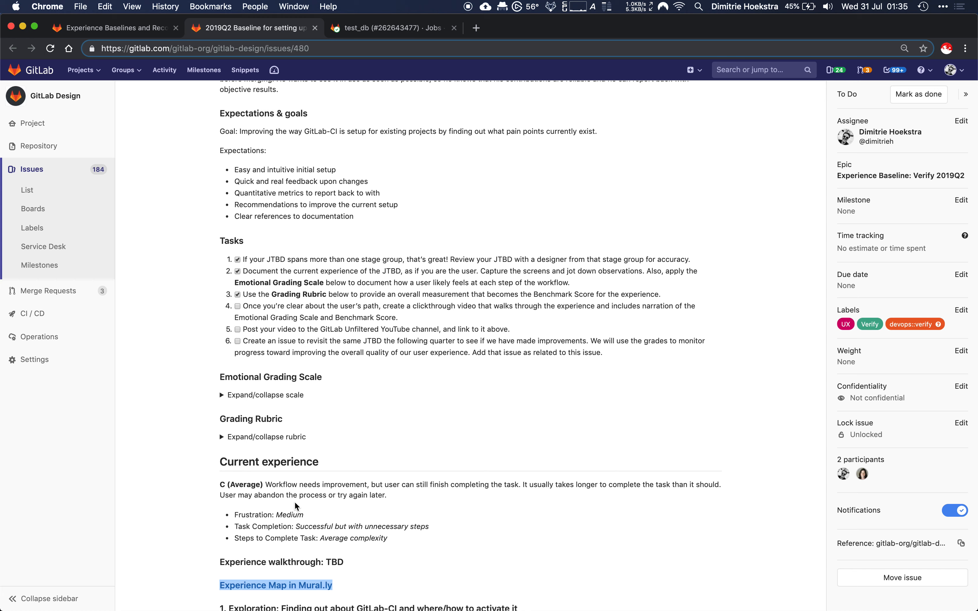
{"action": "left_click", "coordinate": [224, 495]}
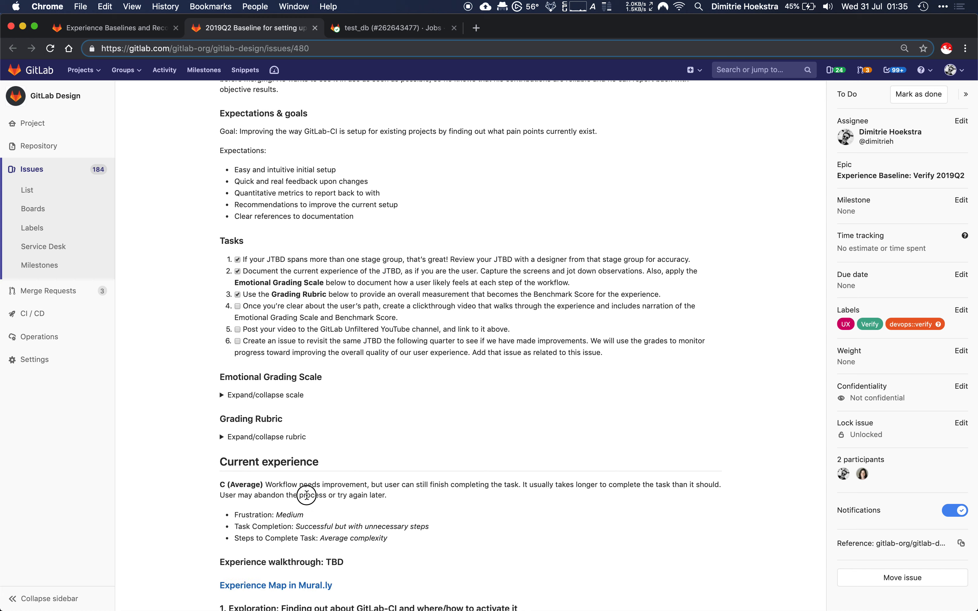